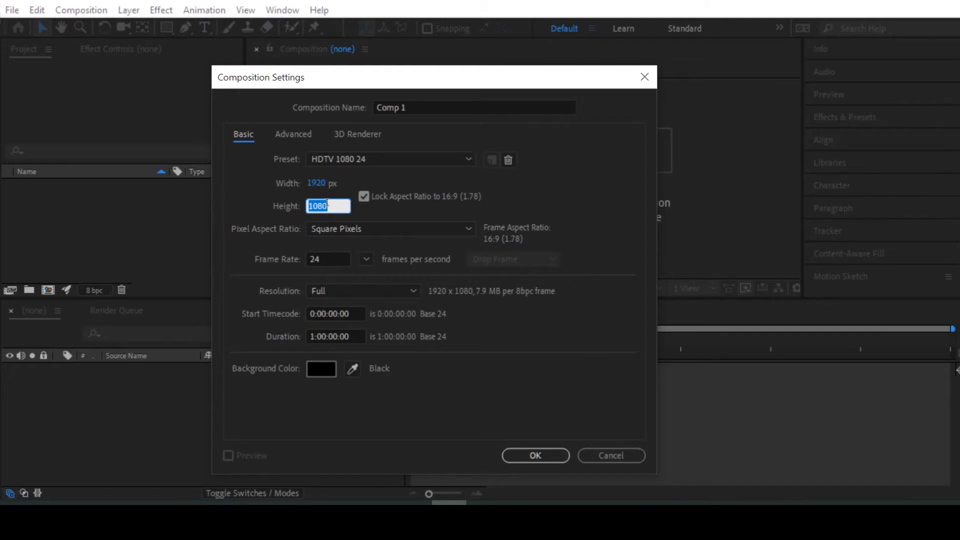
# Step: Configure the new composition as 1280 x 720 px with Square Pixels and a frame rate of 24
pyautogui.write('720')
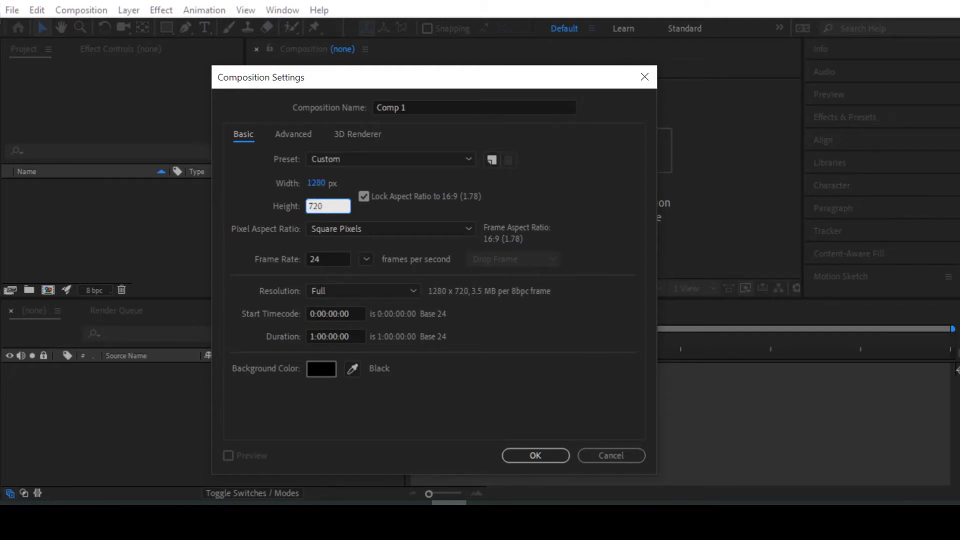
pyautogui.click(378, 228)
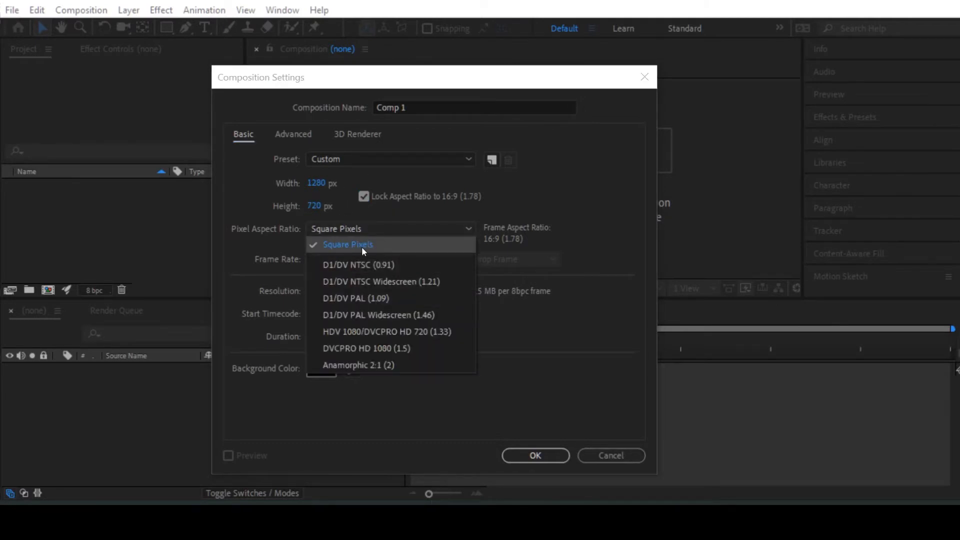
pyautogui.click(348, 244)
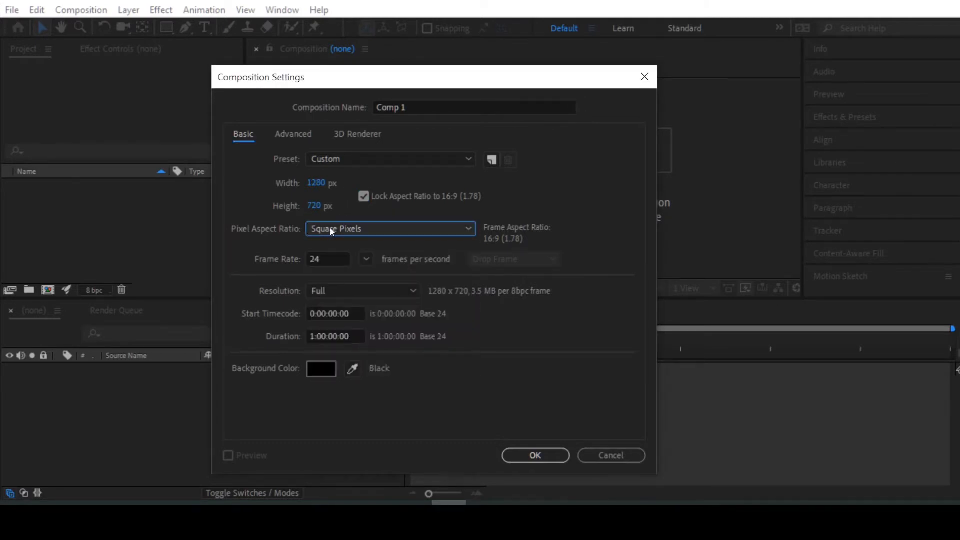
pyautogui.click(332, 260)
pyautogui.write('24')
pyautogui.press('Tab')
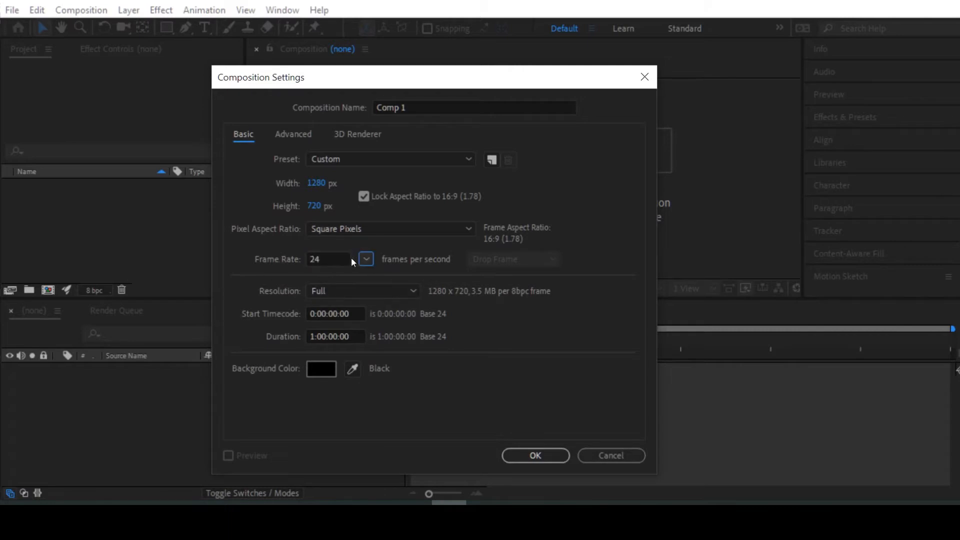
# Step: Try a composition height of 480 px and set it back to 720 px
pyautogui.click(315, 206)
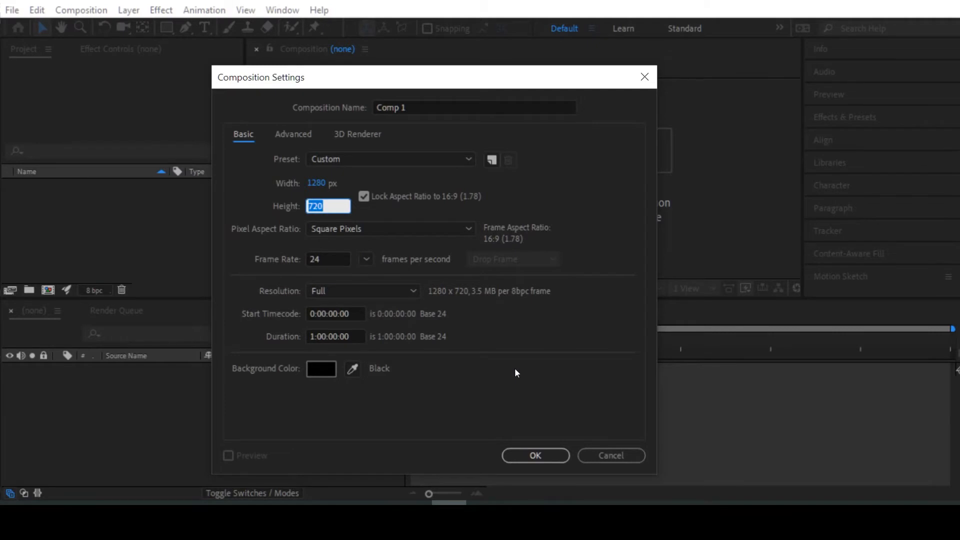
pyautogui.write('480')
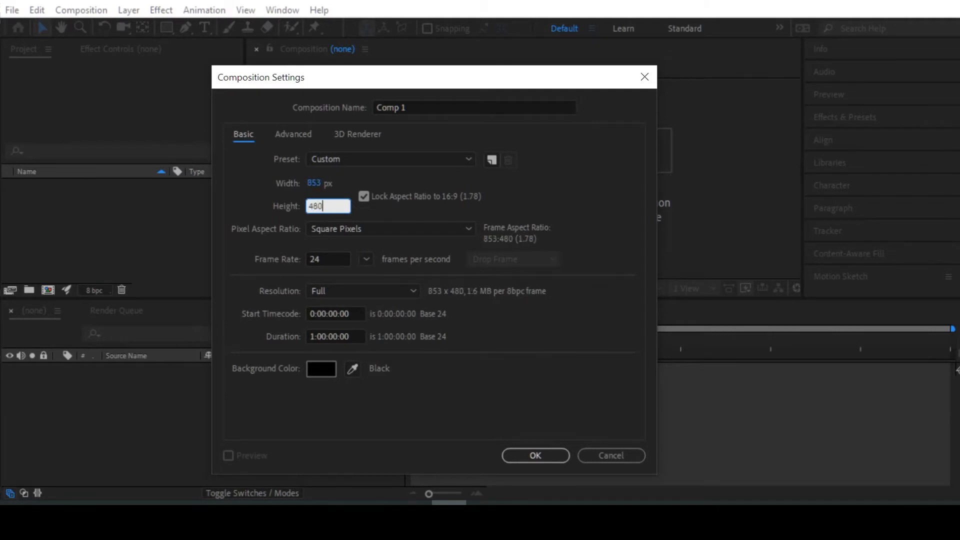
pyautogui.moveTo(334, 205); pyautogui.dragTo(244, 203)
pyautogui.write('720')
pyautogui.click(242, 198)
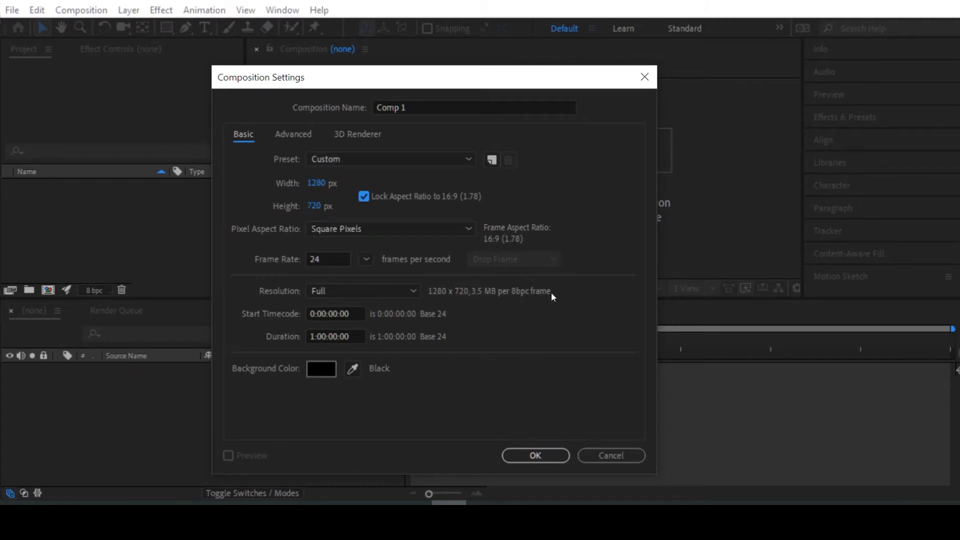
# Step: Confirm the composition settings and add an empty shape layer to the composition
pyautogui.click(532, 456)
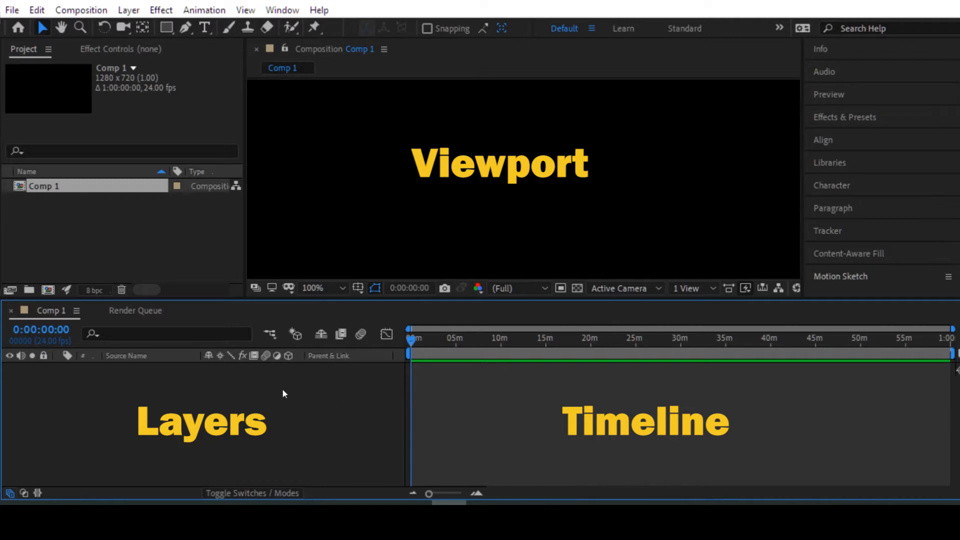
pyautogui.rightClick(208, 401)
pyautogui.moveTo(301, 235)
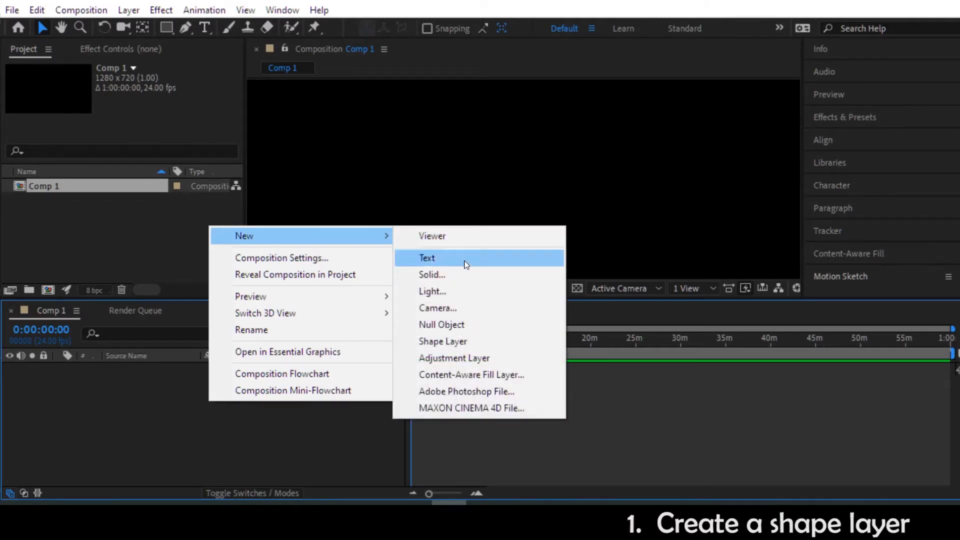
pyautogui.click(452, 341)
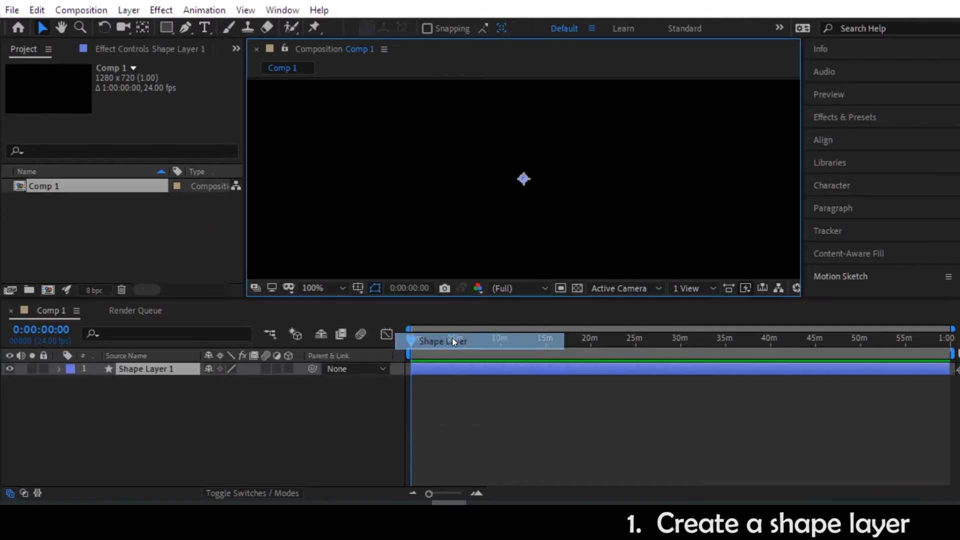
# Step: Expand the shape layer and draw a small circle on it with the Ellipse tool, above and beside the anchor point
pyautogui.press('q')
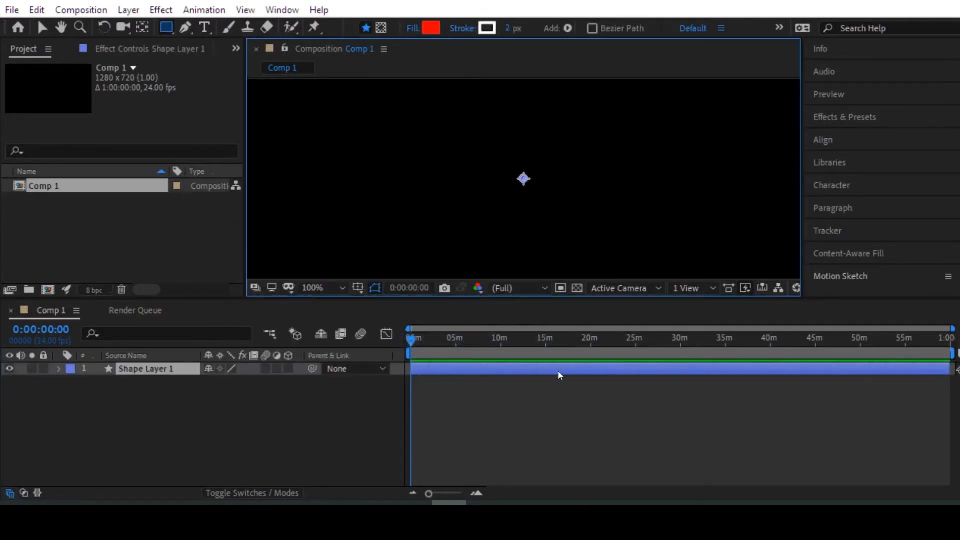
pyautogui.click(58, 370)
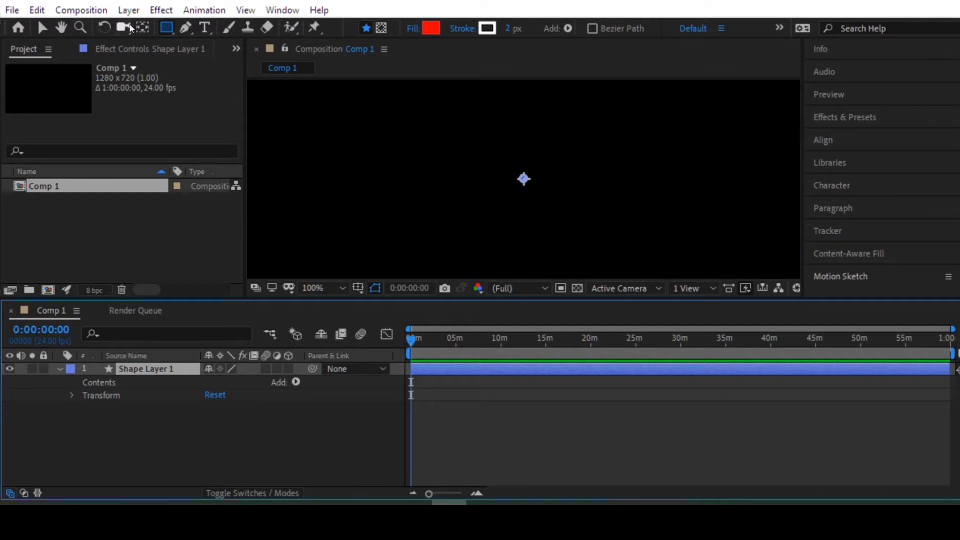
pyautogui.moveTo(167, 28); pyautogui.dragTo(217, 59)
pyautogui.moveTo(434, 153); pyautogui.dragTo(473, 115)
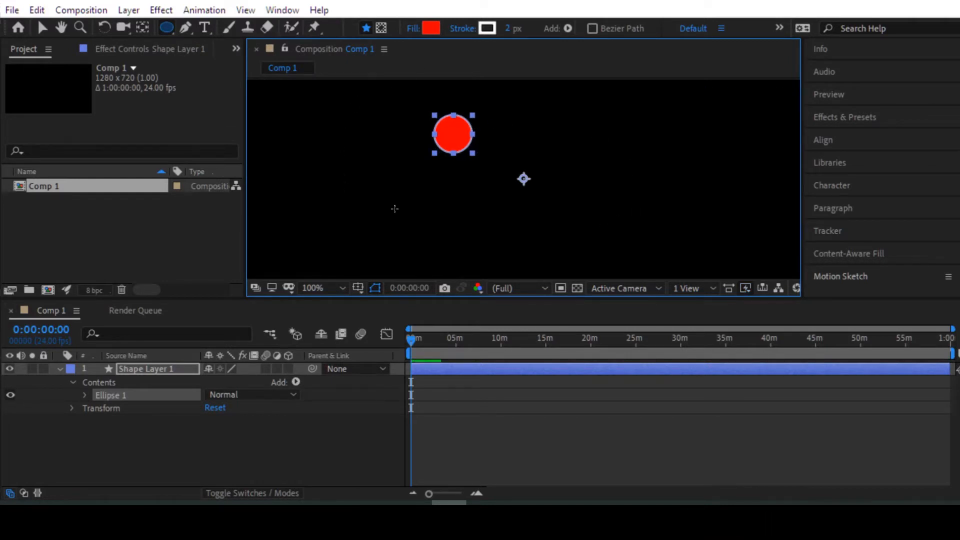
# Step: Draw two more ellipses on either side of the circle and undo both
pyautogui.moveTo(563, 176)
pyautogui.mouseDown()
pyautogui.moveTo(650, 137)
pyautogui.moveTo(635, 118)
pyautogui.mouseUp()
pyautogui.moveTo(316, 160); pyautogui.dragTo(335, 129)
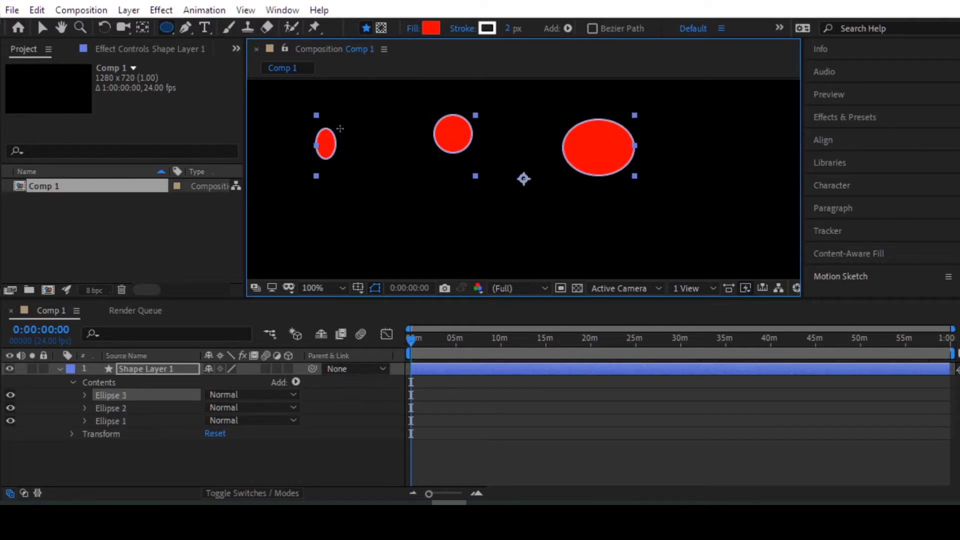
pyautogui.hotkey('ctrl', 'z')
pyautogui.hotkey('ctrl', 'z')
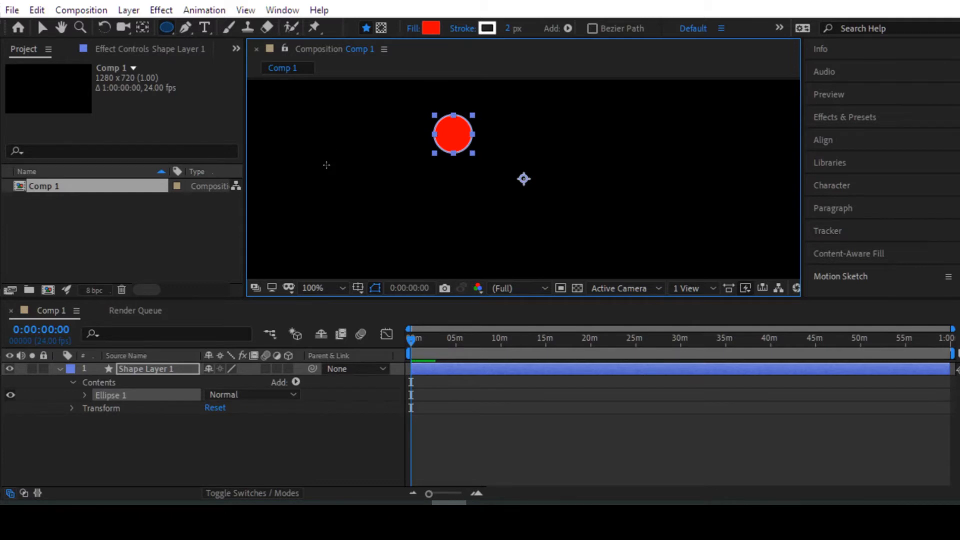
# Step: Use the Selection tool to shift the circle slightly leftward in the composition, and select Ellipse 1 in the layer's contents
pyautogui.press('v')
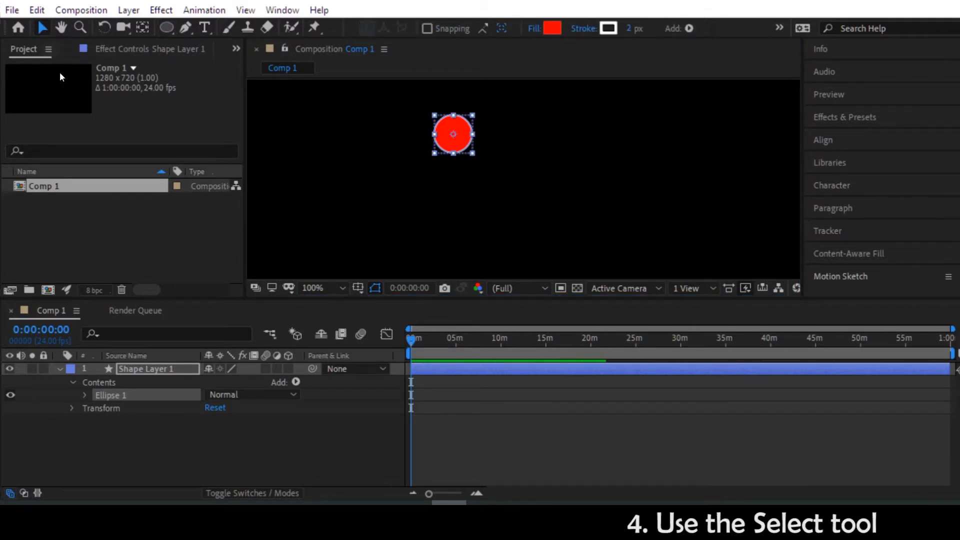
pyautogui.click(458, 154)
pyautogui.click(464, 122)
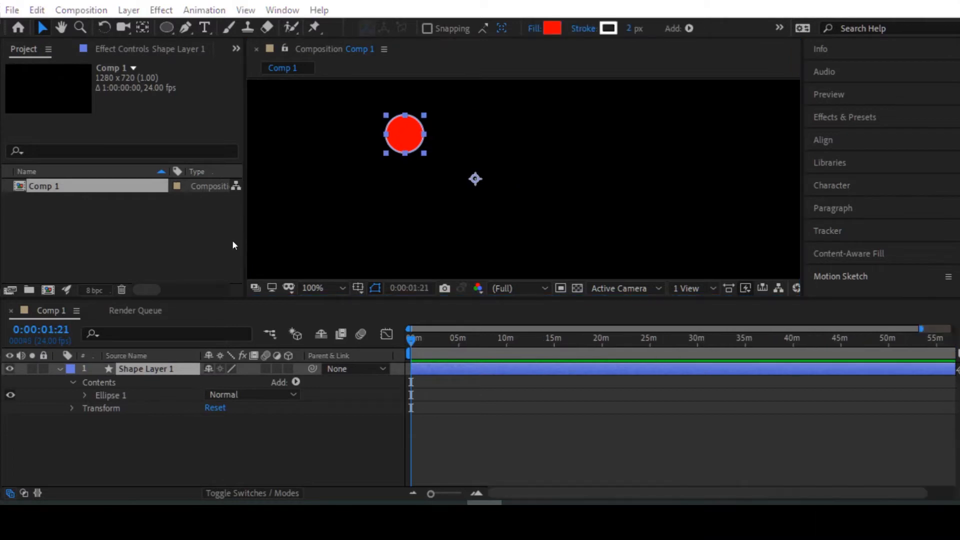
pyautogui.click(103, 396)
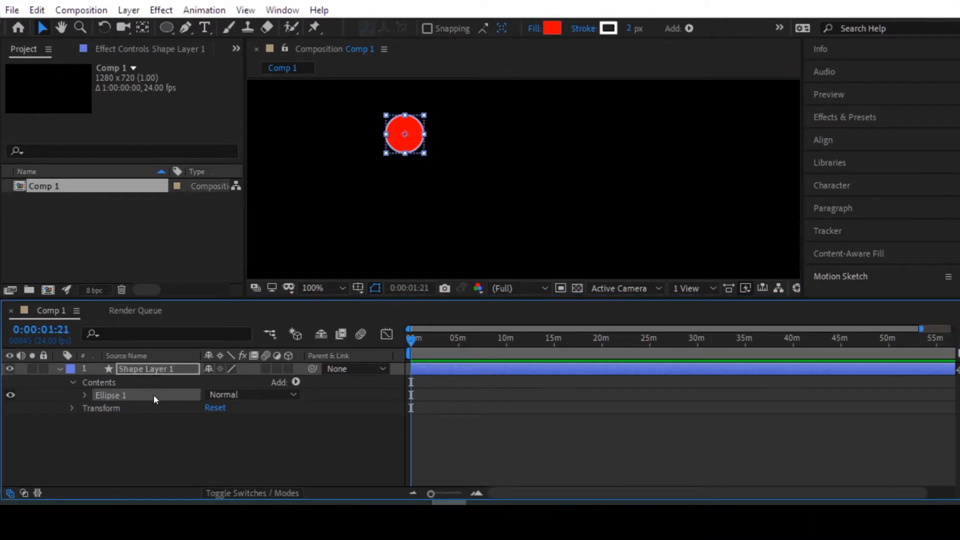
# Step: Rename Shape Layer 1 as Main Layer
pyautogui.click(148, 370)
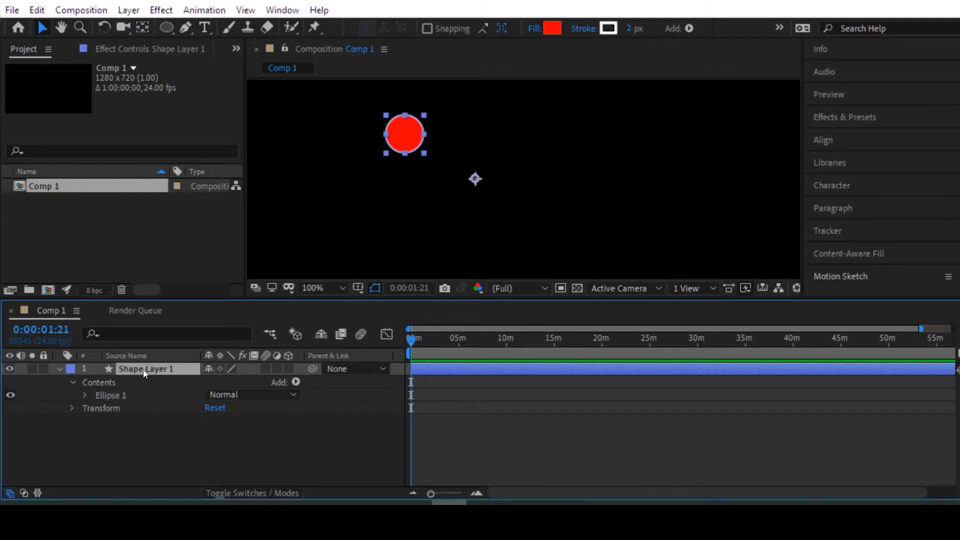
pyautogui.rightClick(143, 370)
pyautogui.click(210, 489)
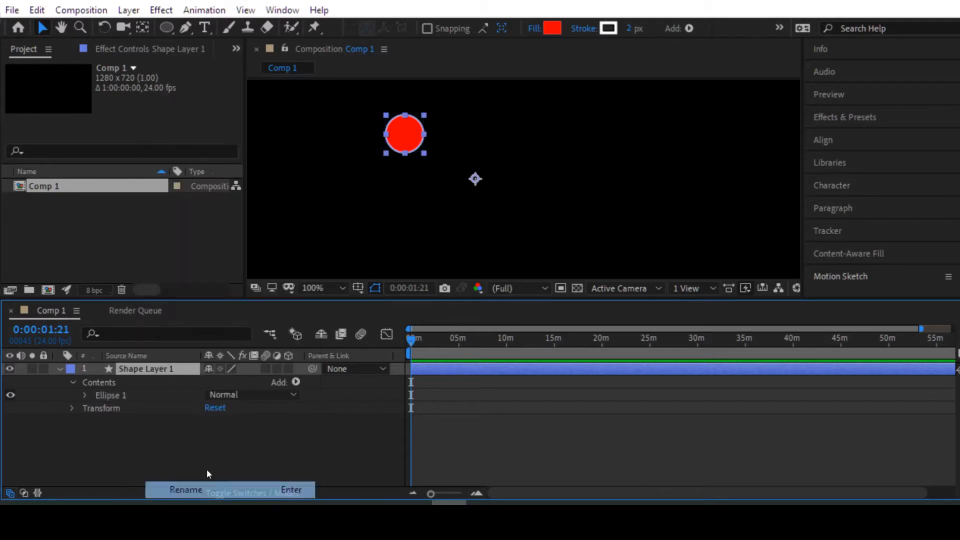
pyautogui.press('Home')
pyautogui.write('Main')
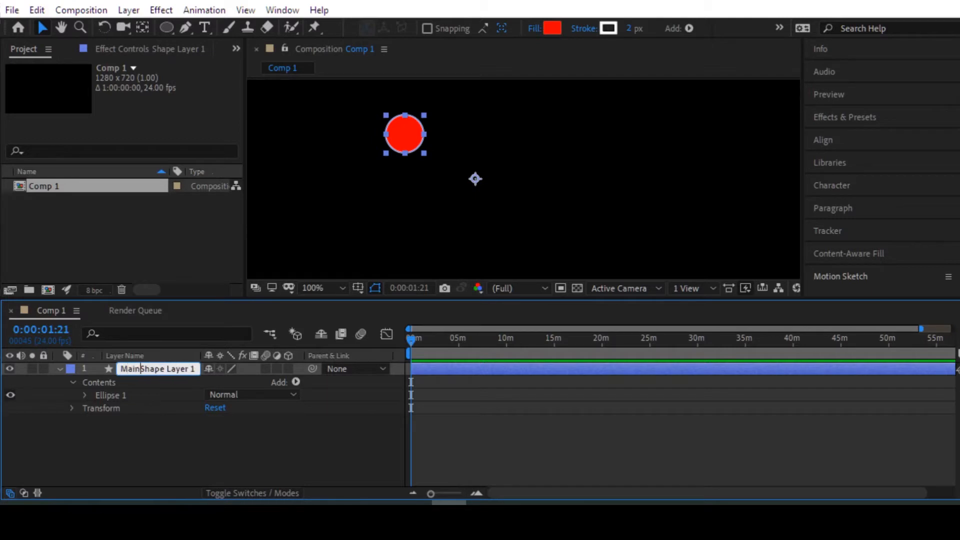
pyautogui.press('Delete')
pyautogui.press('Delete')
pyautogui.press('Delete')
pyautogui.press('Delete')
pyautogui.press('Delete')
pyautogui.press('Delete')
pyautogui.press('End')
pyautogui.press('BackSpace')
pyautogui.click(148, 424)
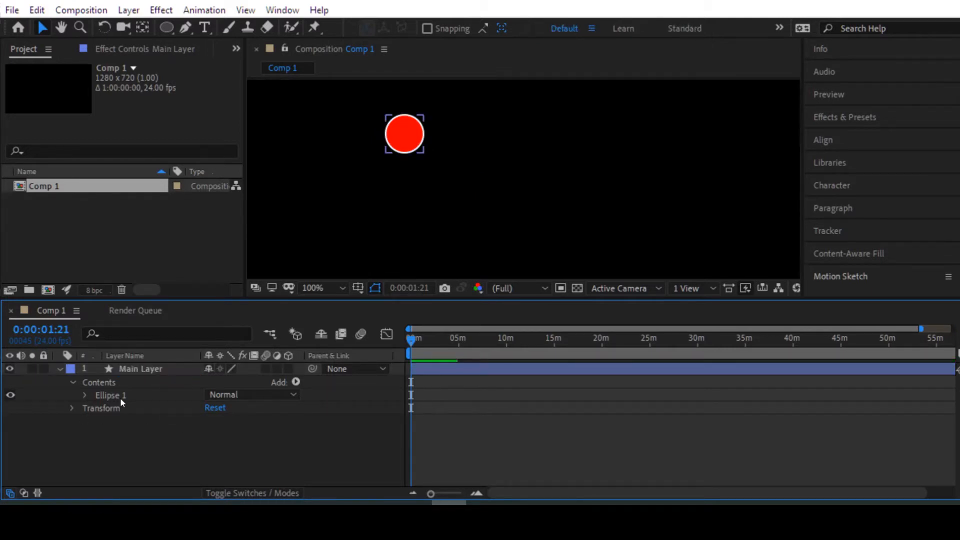
pyautogui.click(124, 396)
pyautogui.click(158, 427)
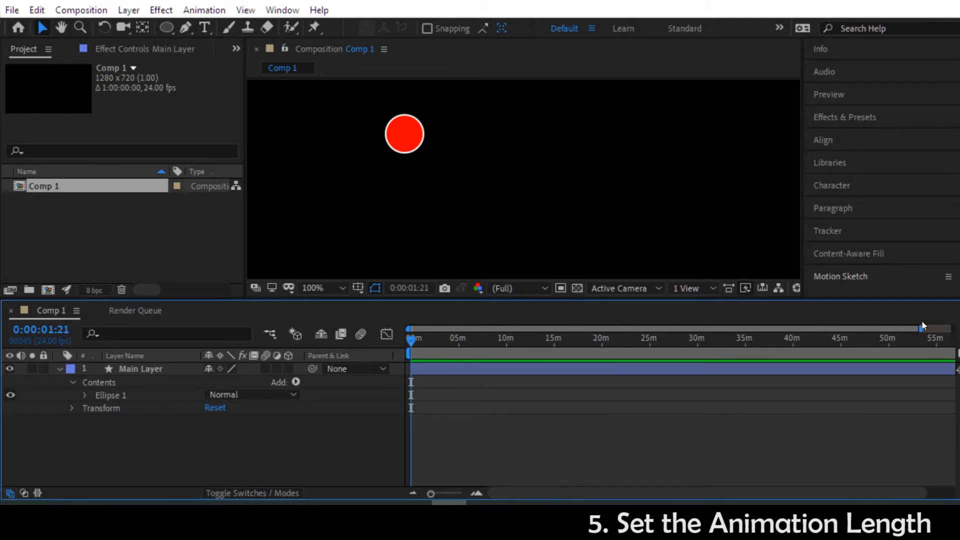
# Step: Shorten the timeline's visible time range to about 40 seconds
pyautogui.moveTo(920, 328); pyautogui.dragTo(622, 330)
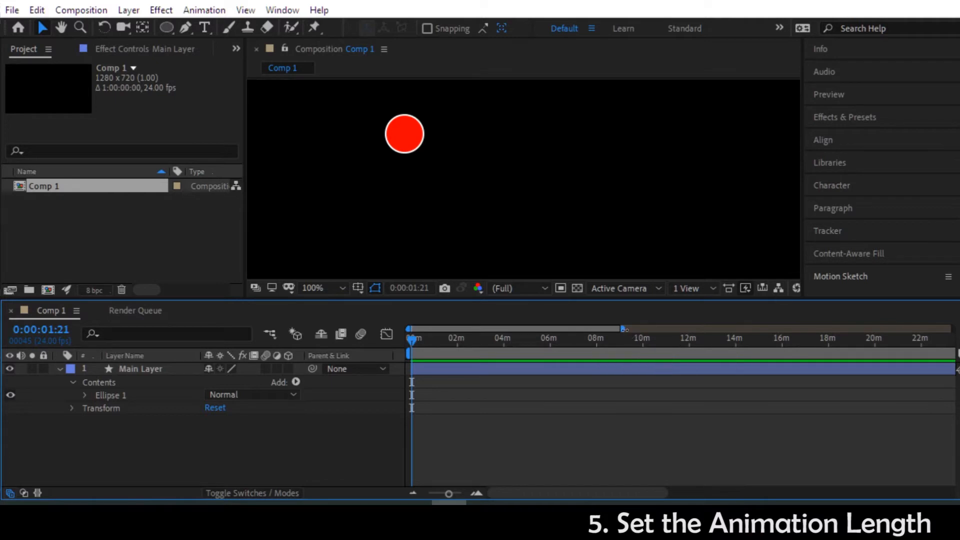
pyautogui.moveTo(622, 329); pyautogui.dragTo(423, 333)
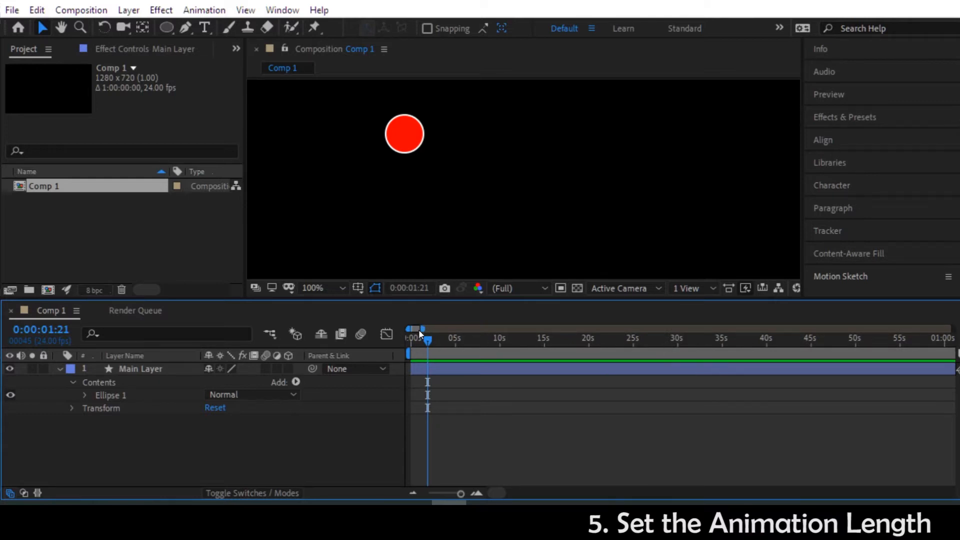
pyautogui.moveTo(423, 329); pyautogui.dragTo(420, 329)
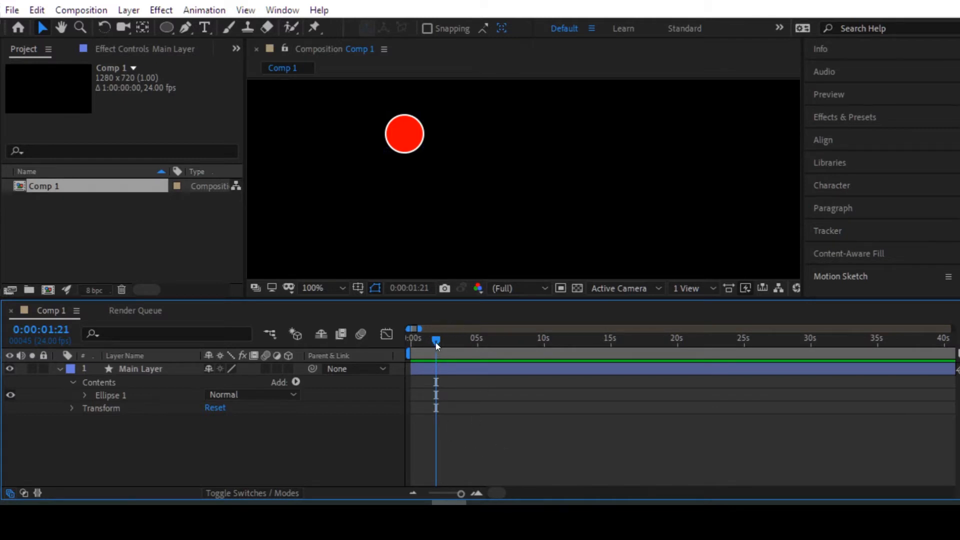
# Step: Return the playhead to 0:00:00:00, play the composition and stop the playback
pyautogui.moveTo(436, 343); pyautogui.dragTo(401, 338)
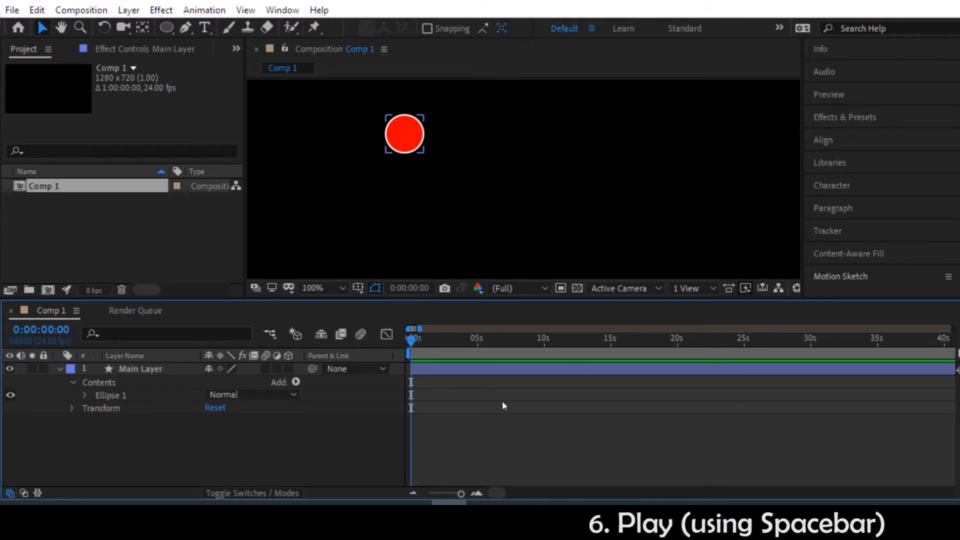
pyautogui.press('space')
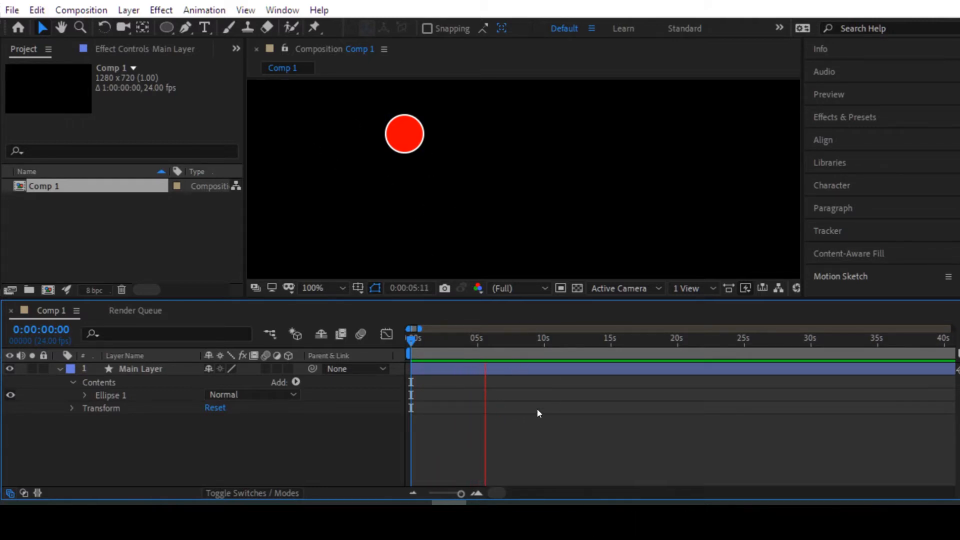
pyautogui.press('space')
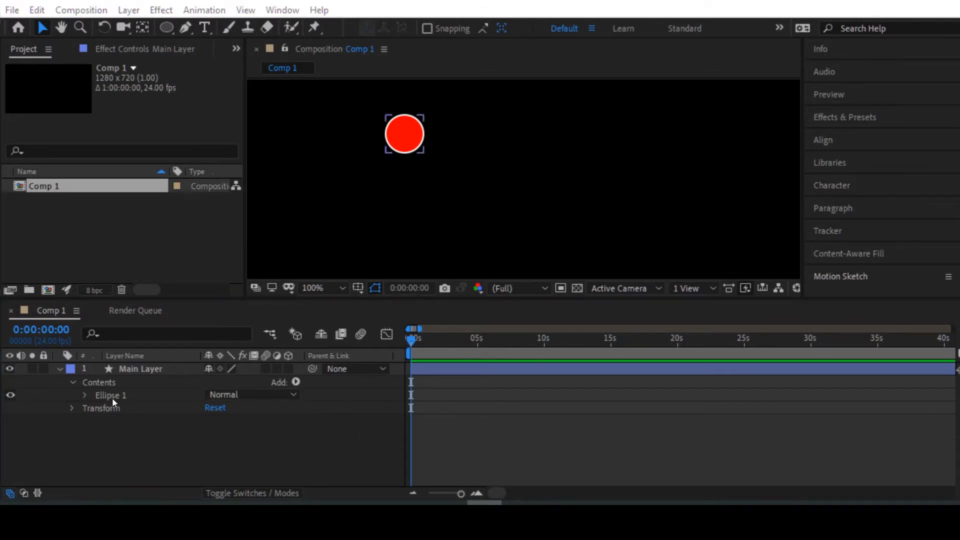
# Step: Move the circle's layer to about 518, 356 and enable Position keyframing for Main Layer at 0:00:00:00
pyautogui.click(71, 408)
pyautogui.click(73, 415)
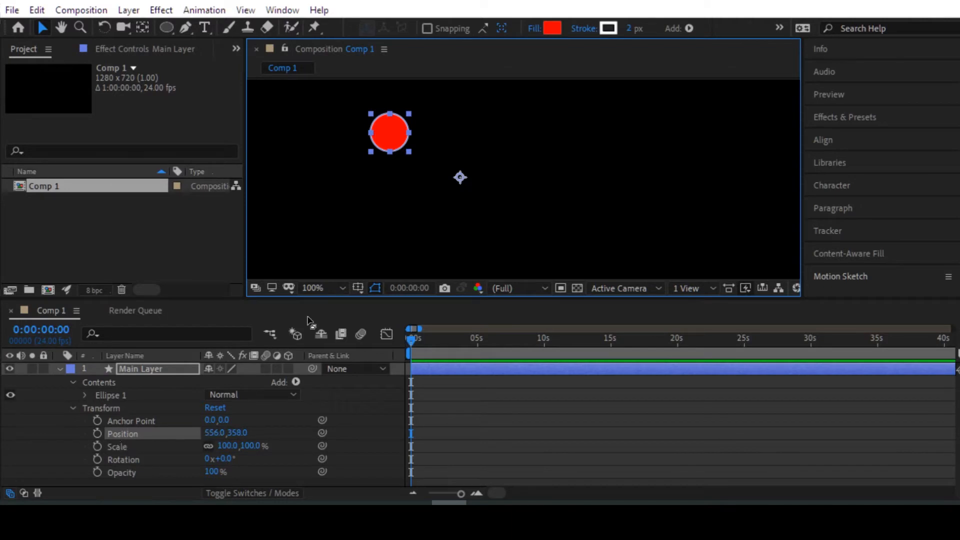
pyautogui.moveTo(393, 135); pyautogui.dragTo(365, 134)
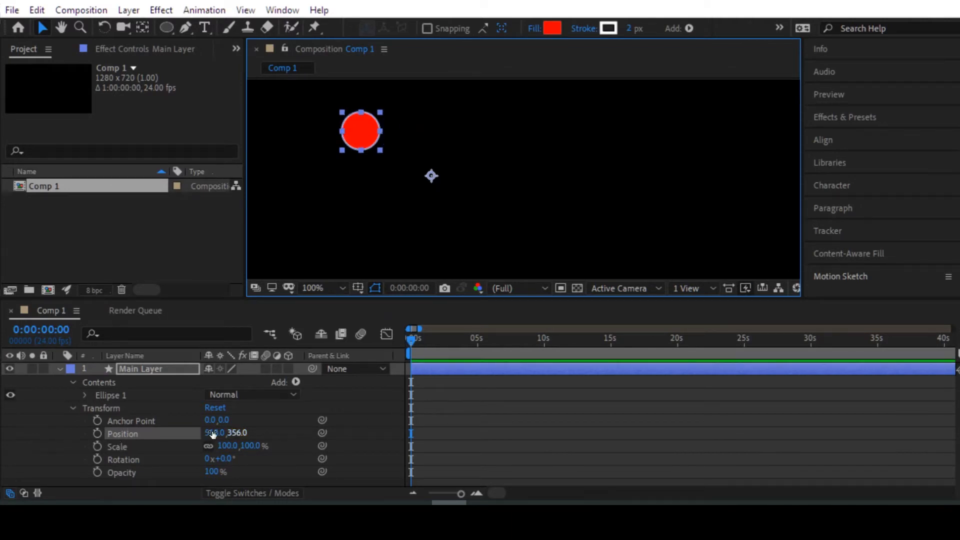
pyautogui.click(97, 434)
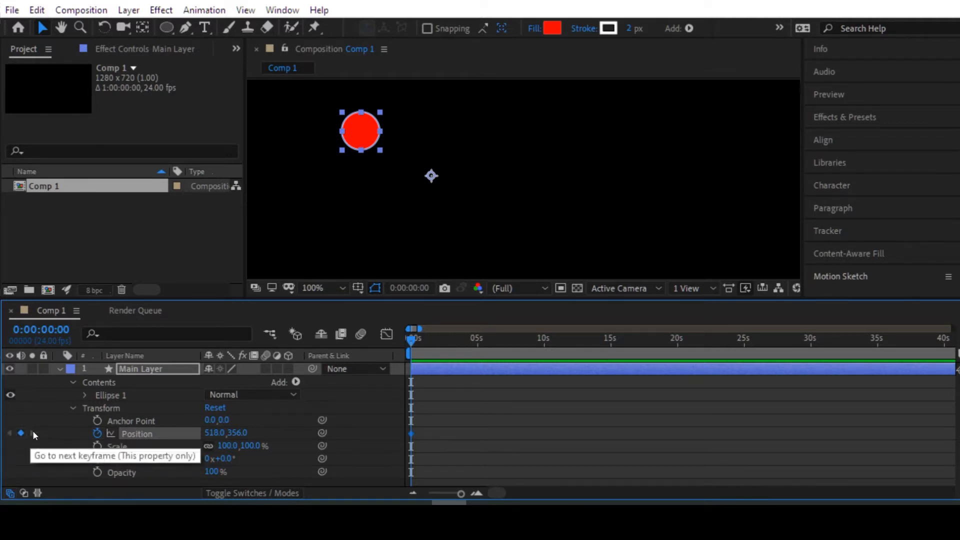
# Step: Add a Position keyframe at 0:00:05:00 by moving Main Layer to about 712, 416
pyautogui.moveTo(412, 340); pyautogui.dragTo(478, 338)
pyautogui.moveTo(363, 127); pyautogui.dragTo(471, 206)
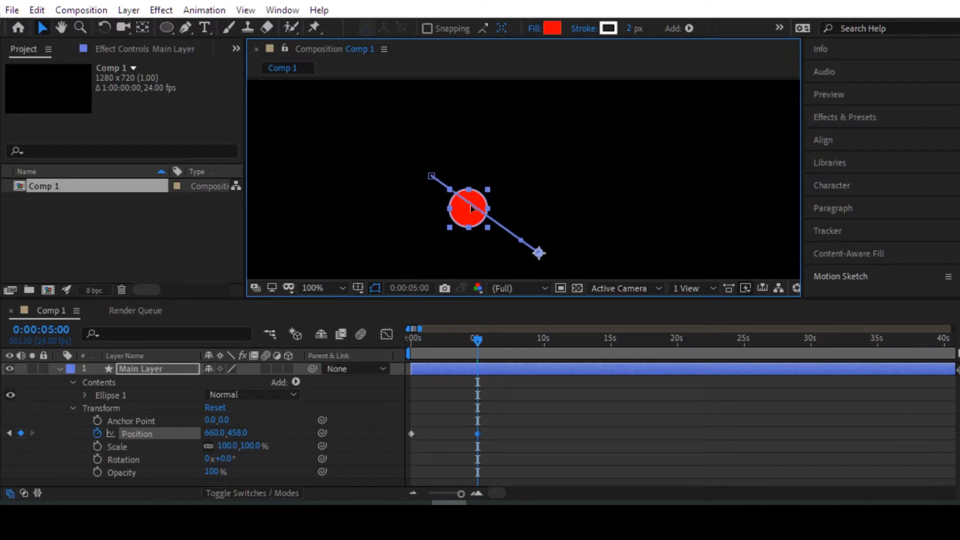
pyautogui.moveTo(484, 198); pyautogui.dragTo(520, 164)
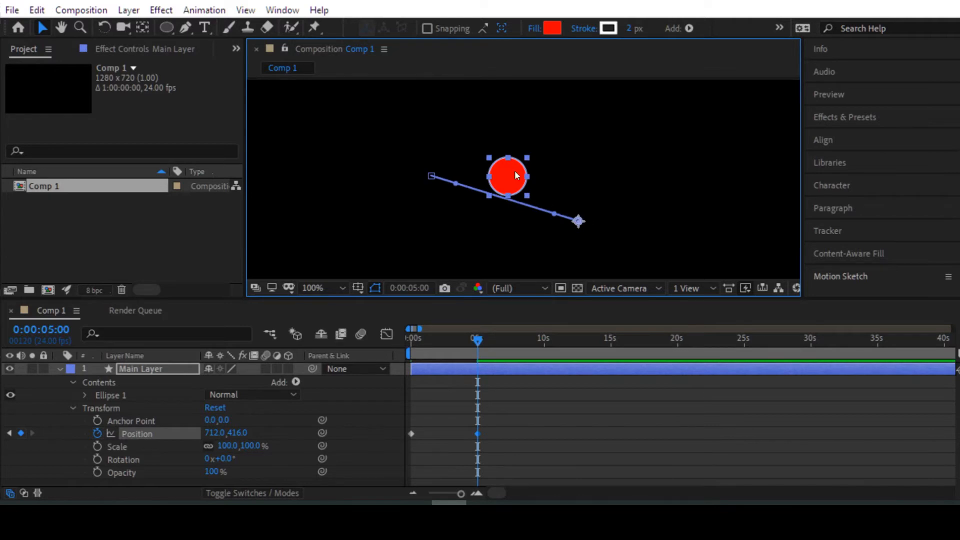
# Step: Center the circle on its layer by setting the Position in Ellipse 1's own transform to 0, 0, then collapse Ellipse 1's properties
pyautogui.click(84, 395)
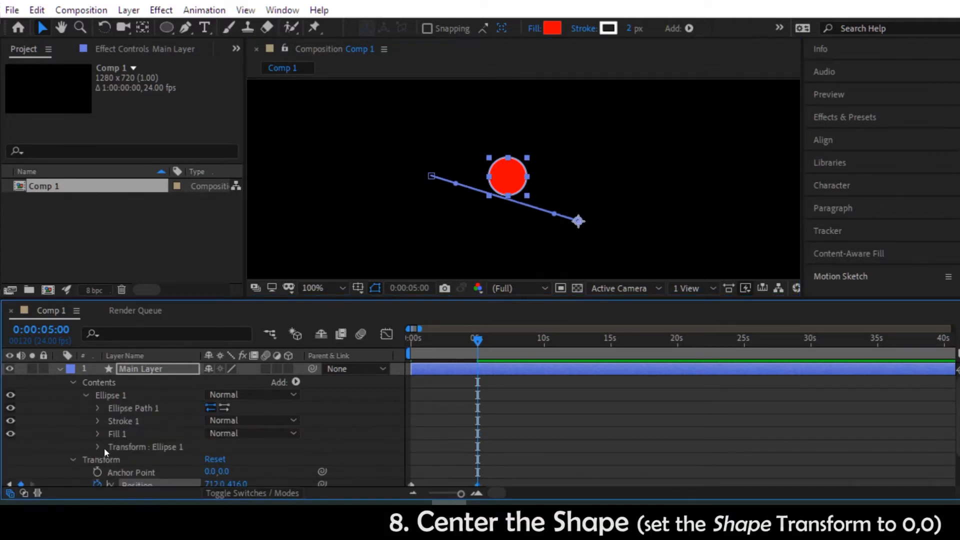
pyautogui.click(97, 446)
pyautogui.scroll(-3, 150, 434)
pyautogui.click(214, 414)
pyautogui.write('0')
pyautogui.press('Tab')
pyautogui.write('0')
pyautogui.press('Tab')
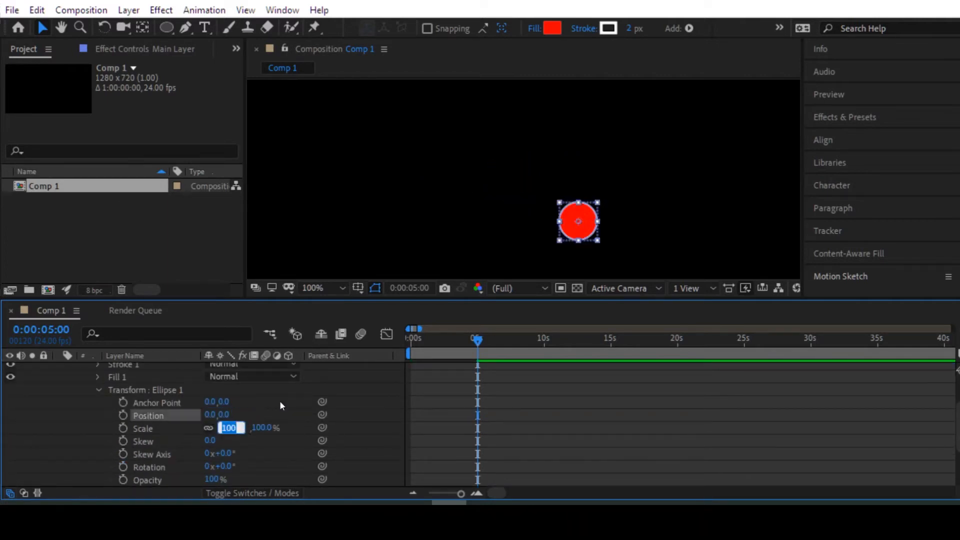
pyautogui.scroll(2, 250, 407)
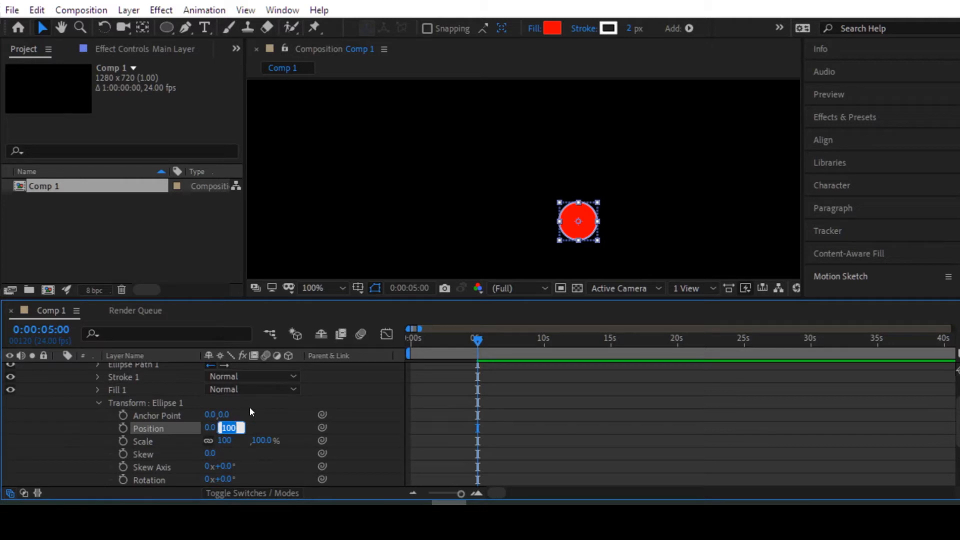
pyautogui.scroll(-1, 125, 406)
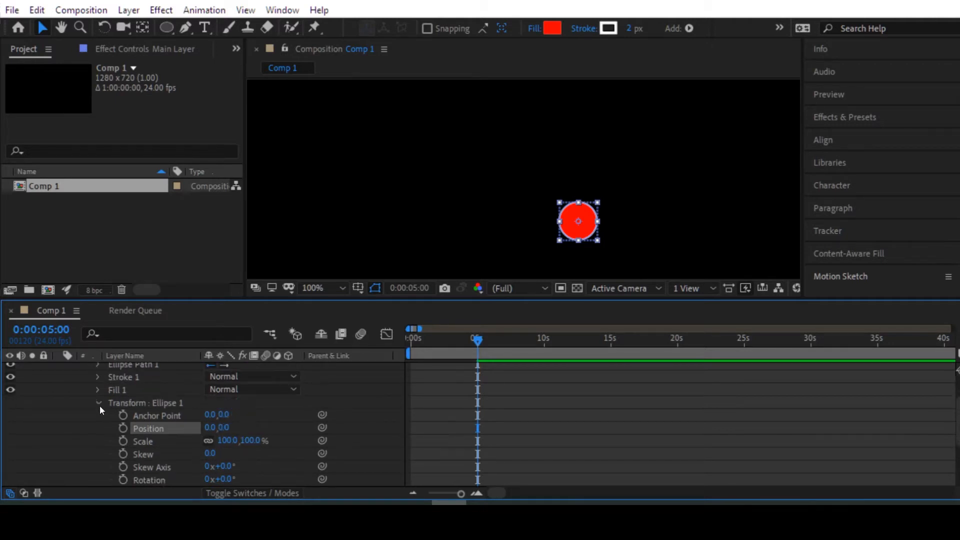
pyautogui.click(99, 403)
pyautogui.scroll(3, 113, 393)
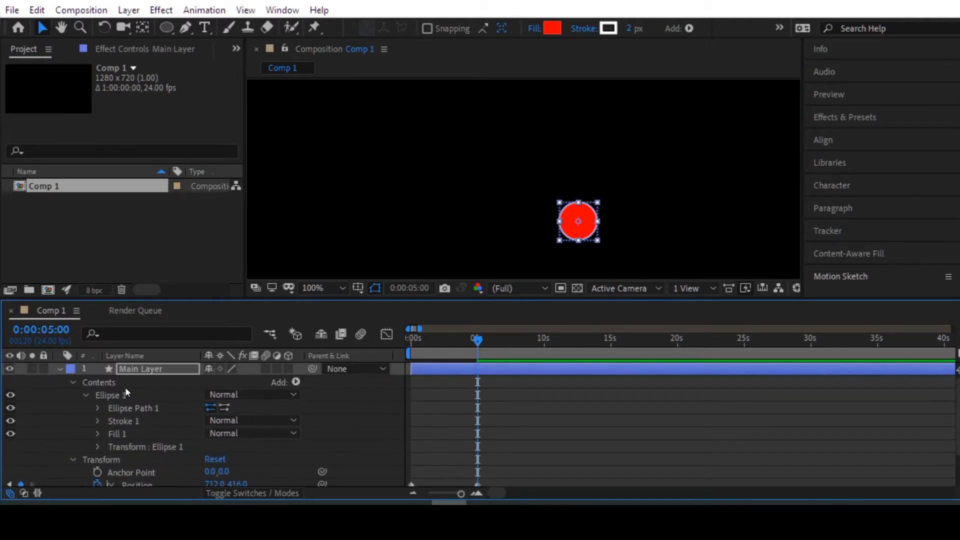
pyautogui.click(86, 395)
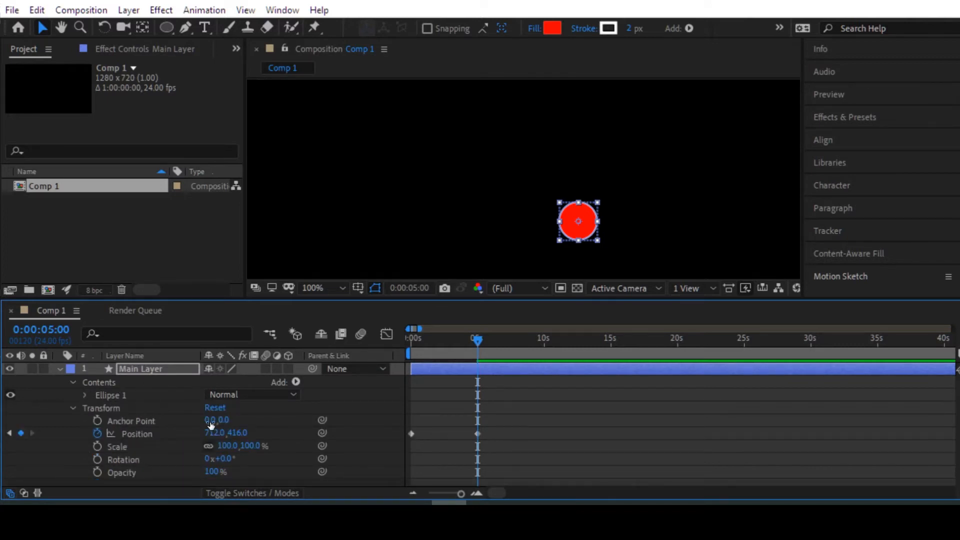
# Step: Add Position keyframes to Main Layer by moving the circle to about 854, 284 at 0:00:15:00 and about 614, 274 at 0:00:20:00
pyautogui.click(138, 433)
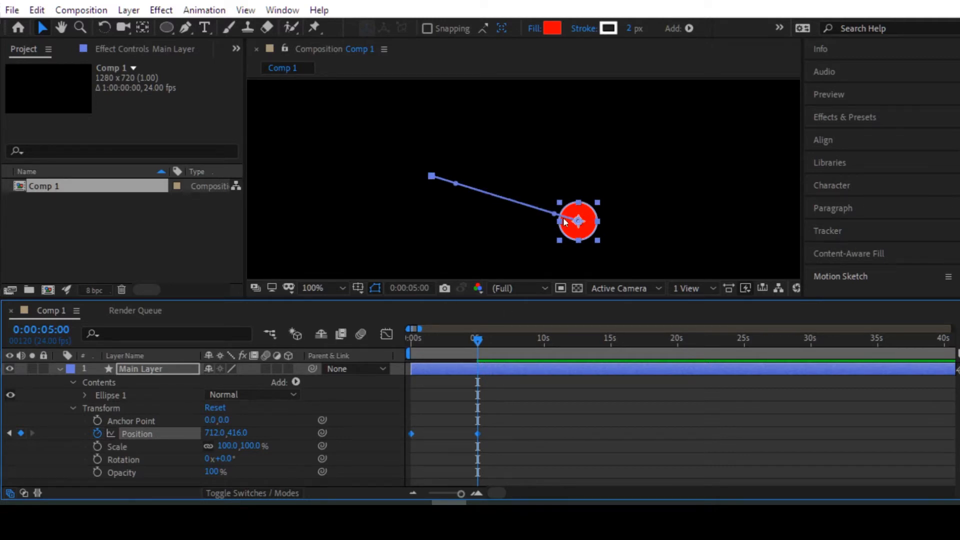
pyautogui.moveTo(480, 341); pyautogui.dragTo(613, 316)
pyautogui.moveTo(580, 223); pyautogui.dragTo(688, 121)
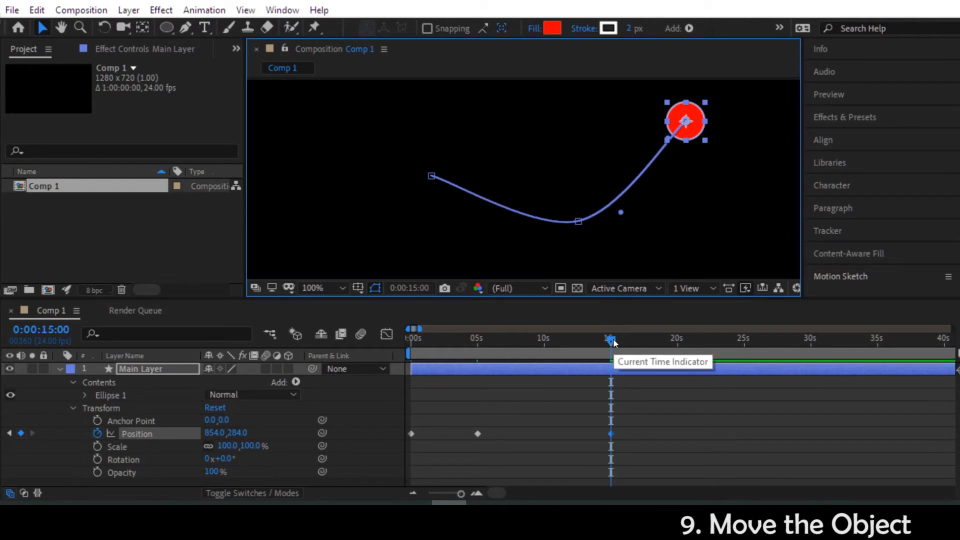
pyautogui.moveTo(614, 342); pyautogui.dragTo(677, 341)
pyautogui.moveTo(684, 114); pyautogui.dragTo(502, 106)
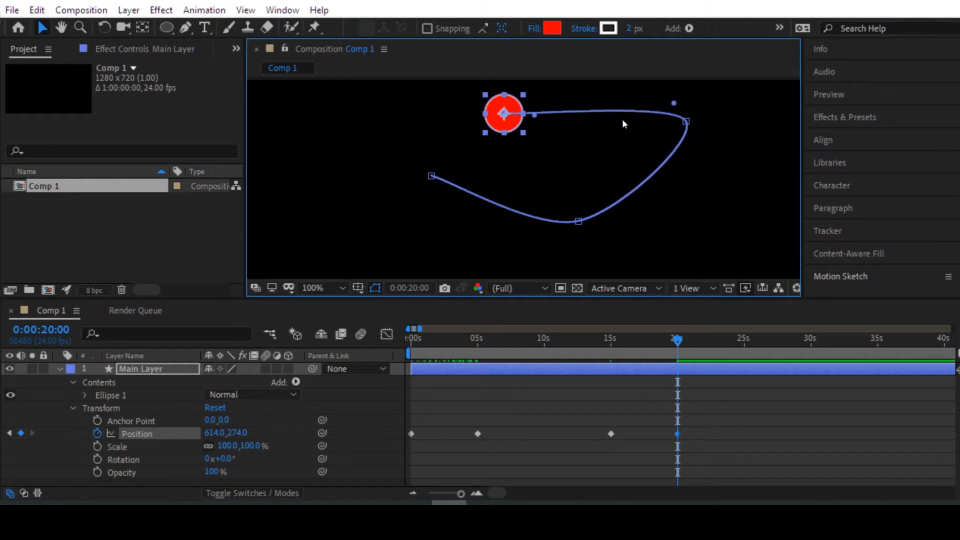
# Step: Preview the circle's motion from 0:00:00:00, then stop the playback
pyautogui.moveTo(677, 342); pyautogui.dragTo(391, 341)
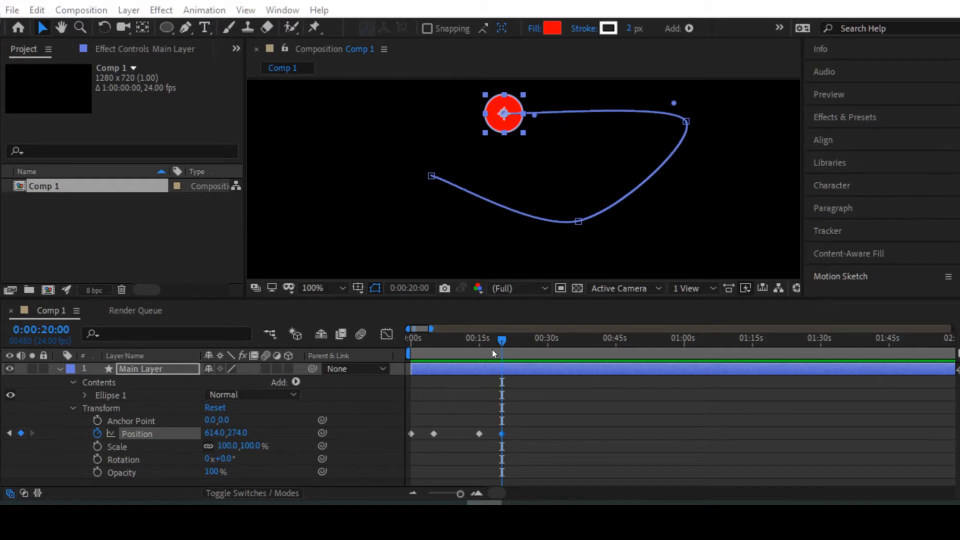
pyautogui.click(425, 340)
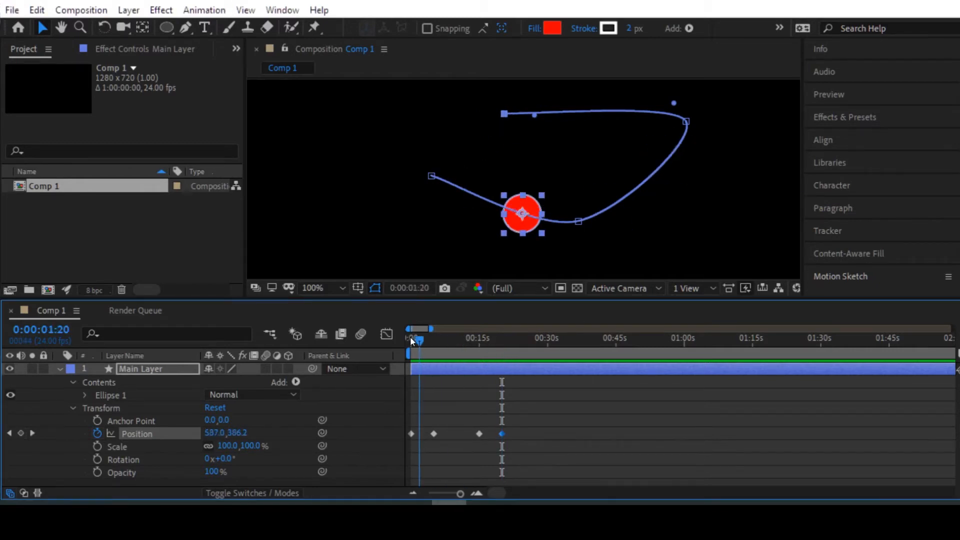
pyautogui.moveTo(414, 341); pyautogui.dragTo(389, 337)
pyautogui.press('space')
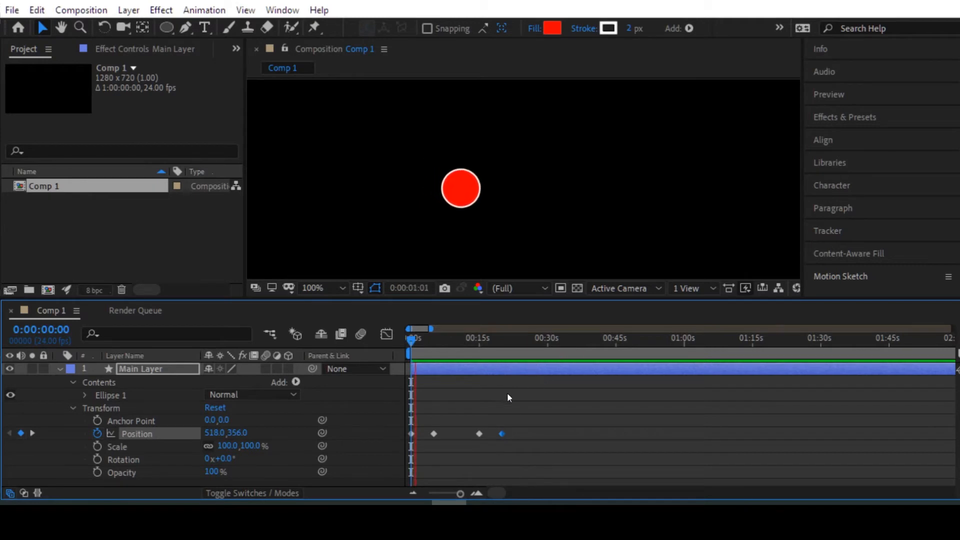
pyautogui.scroll(4, 464, 386)
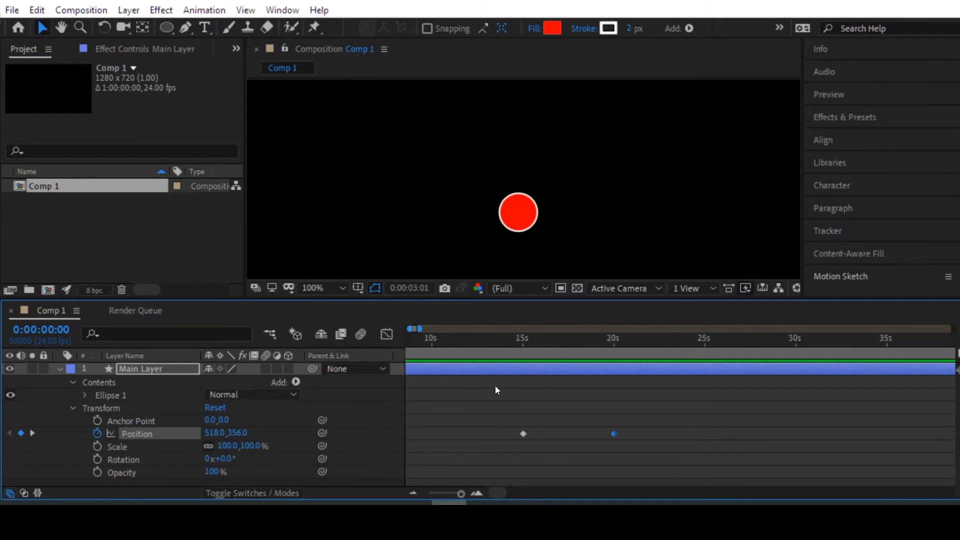
pyautogui.press('space')
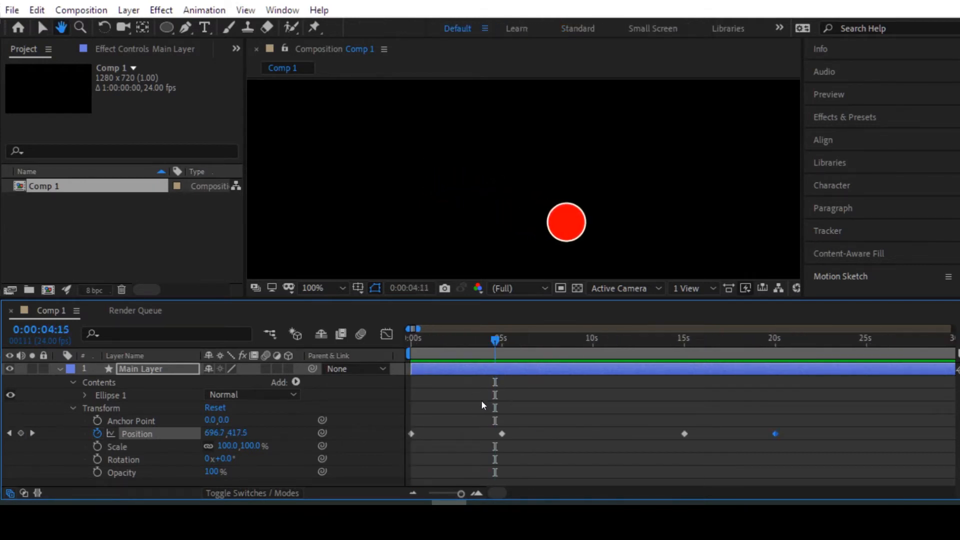
# Step: Speed up the motion by moving the second, third and fourth Position keyframes to about 1, 2 and 3.5 seconds
pyautogui.moveTo(473, 401); pyautogui.dragTo(511, 400)
pyautogui.scroll(1, 554, 388)
pyautogui.scroll(-1, 553, 389)
pyautogui.moveTo(825, 409); pyautogui.dragTo(479, 465)
pyautogui.moveTo(500, 433); pyautogui.dragTo(432, 433)
pyautogui.moveTo(684, 433); pyautogui.dragTo(451, 444)
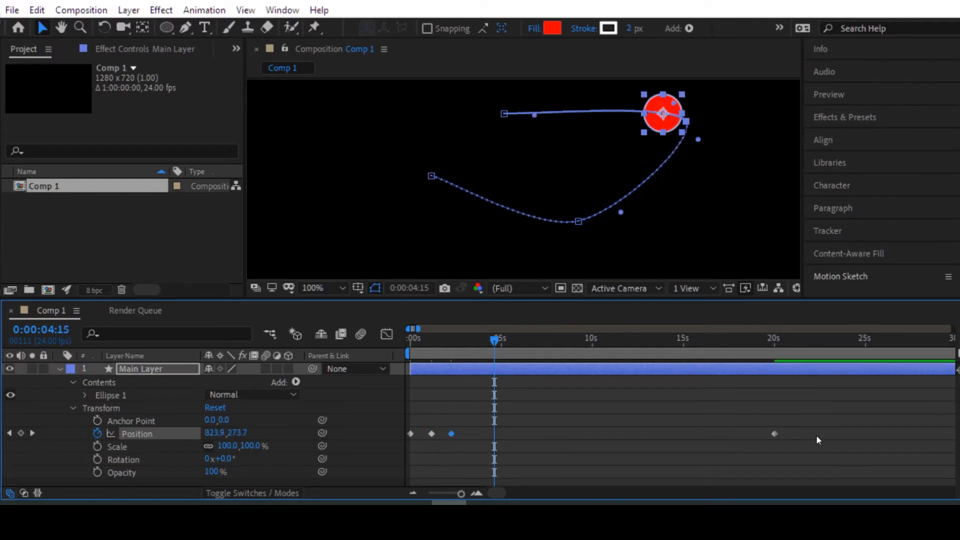
pyautogui.moveTo(774, 433); pyautogui.dragTo(476, 432)
# Step: Return the playhead to 0:00:00:00, play the retimed animation and stop it
pyautogui.moveTo(494, 340); pyautogui.dragTo(391, 341)
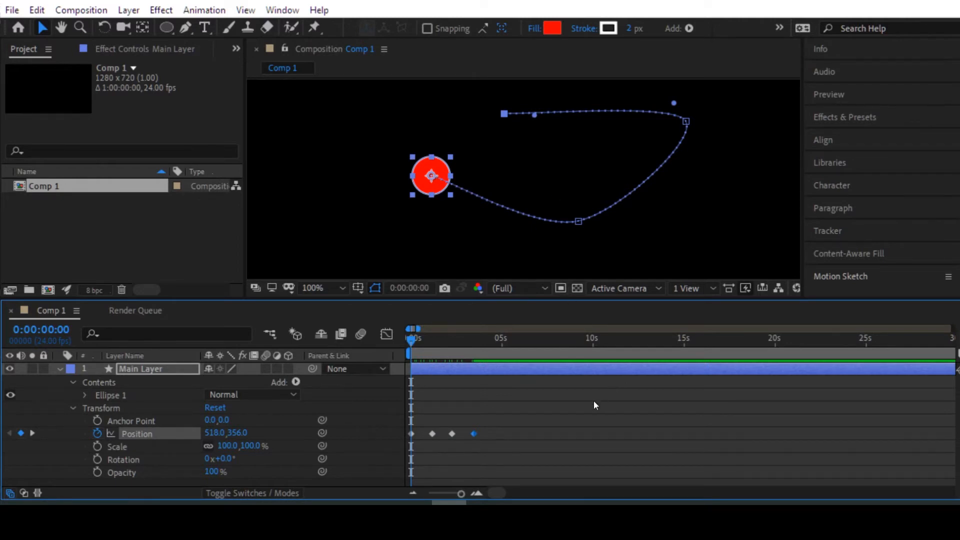
pyautogui.press('space')
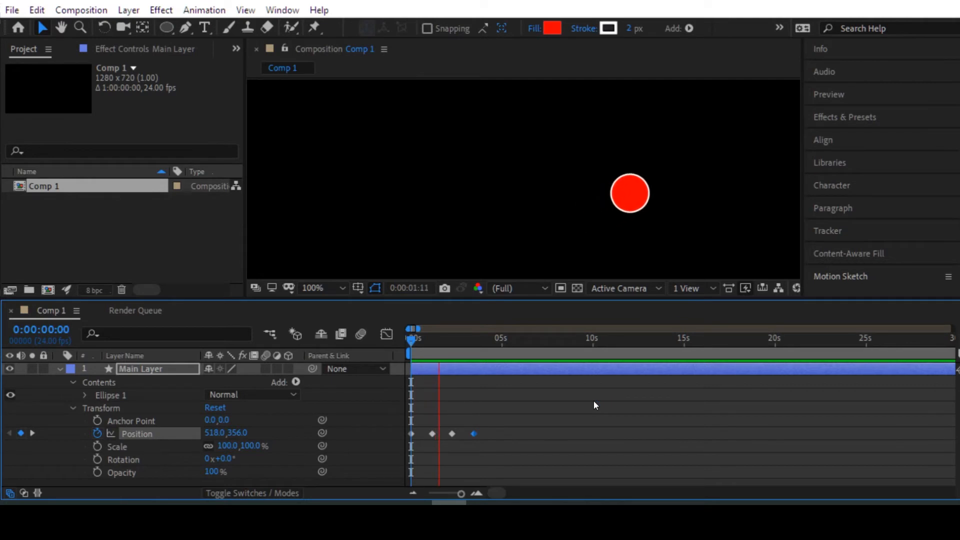
pyautogui.press('space')
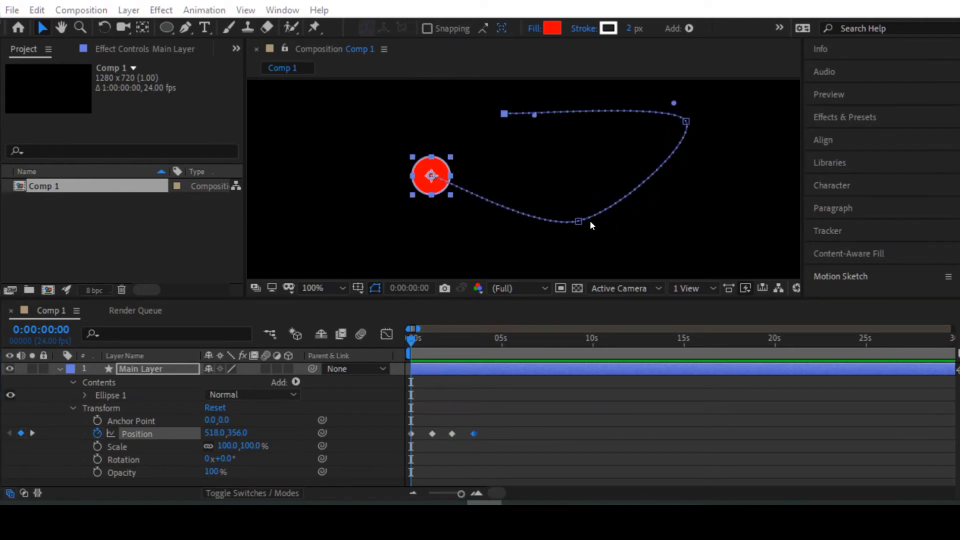
# Step: Lower the motion path's second point, shift its third point slightly inward and down, and stretch the third point's tangents to round the curve
pyautogui.moveTo(579, 221); pyautogui.dragTo(569, 243)
pyautogui.moveTo(685, 122); pyautogui.dragTo(671, 125)
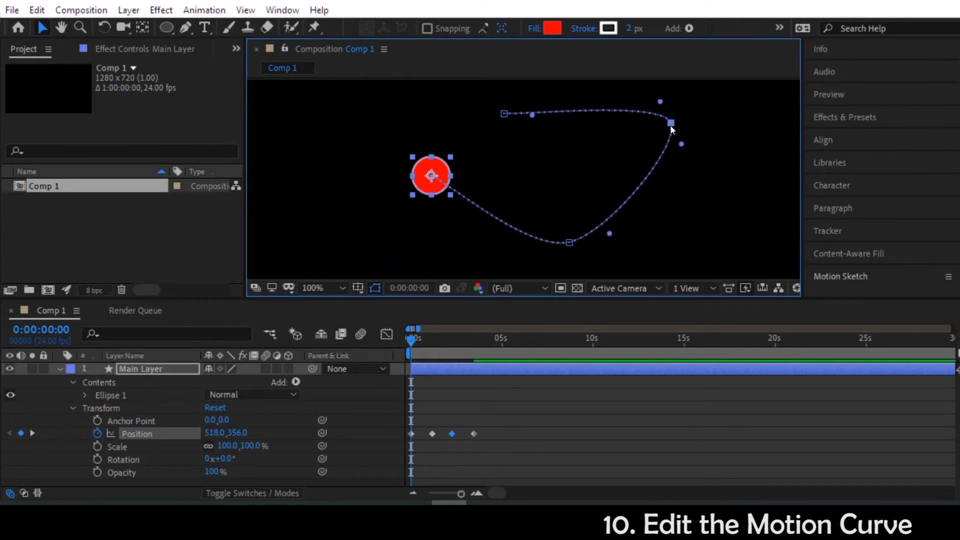
pyautogui.moveTo(673, 128); pyautogui.dragTo(698, 199)
pyautogui.moveTo(660, 122); pyautogui.dragTo(622, 103)
pyautogui.moveTo(670, 144)
pyautogui.mouseDown()
pyautogui.moveTo(692, 142)
pyautogui.moveTo(664, 146)
pyautogui.mouseUp()
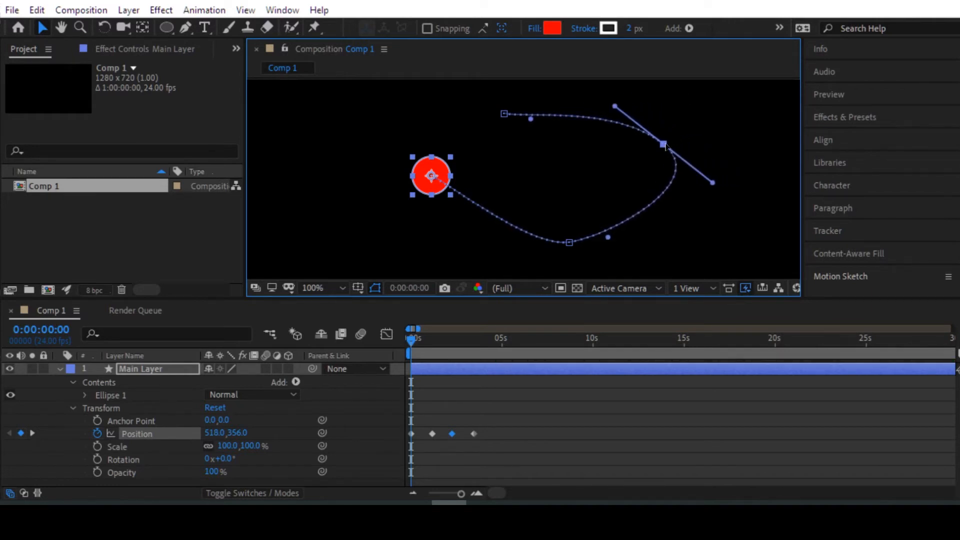
# Step: Lengthen and tilt the tangents of the motion path's second point and nudge that point to about 700, 442
pyautogui.moveTo(569, 242); pyautogui.dragTo(621, 220)
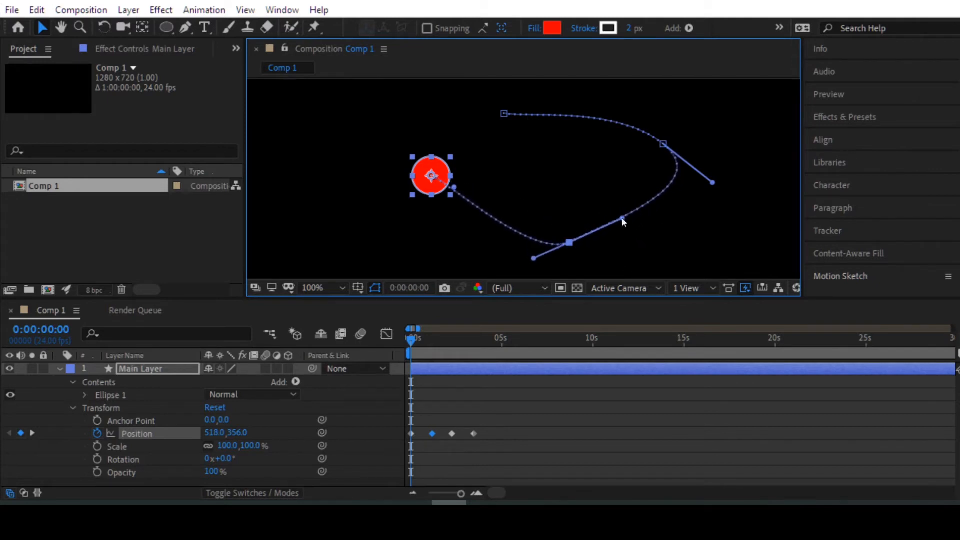
pyautogui.moveTo(568, 244)
pyautogui.mouseDown()
pyautogui.moveTo(559, 181)
pyautogui.moveTo(579, 240)
pyautogui.moveTo(565, 247)
pyautogui.mouseUp()
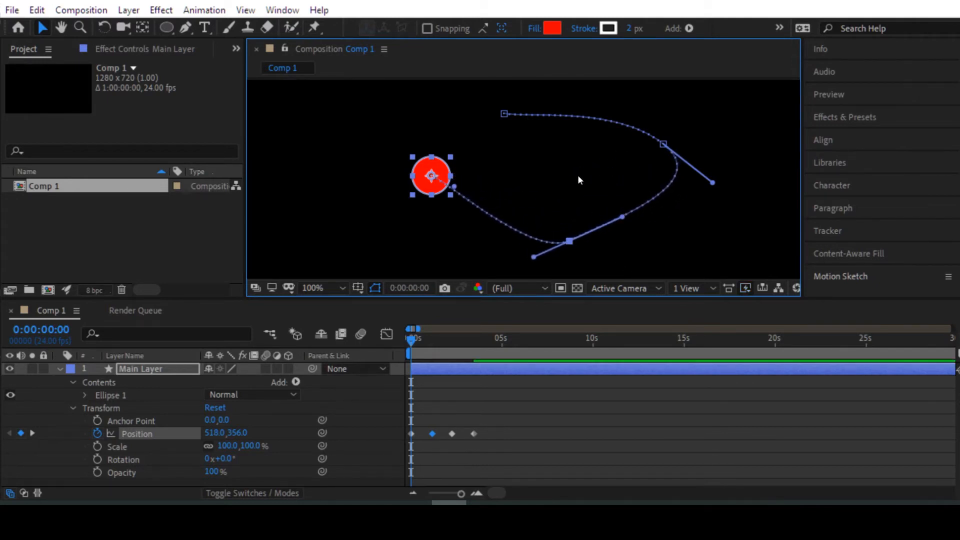
pyautogui.moveTo(478, 203); pyautogui.dragTo(498, 218)
pyautogui.click(443, 169)
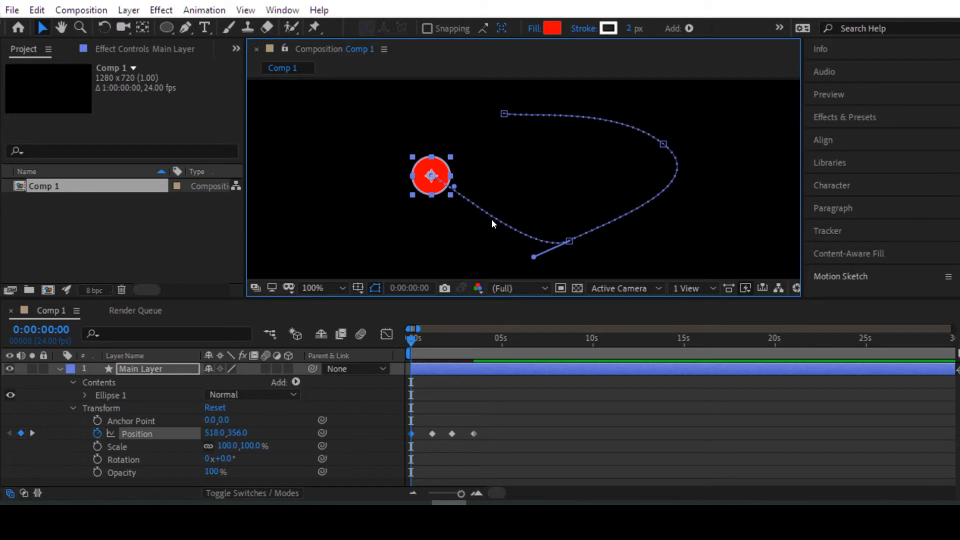
# Step: Add a Position keyframe at 0:00:00:12 by moving the circle to about 642, 329, and delete that keyframe
pyautogui.moveTo(432, 340)
pyautogui.mouseDown()
pyautogui.moveTo(460, 340)
pyautogui.moveTo(423, 341)
pyautogui.mouseUp()
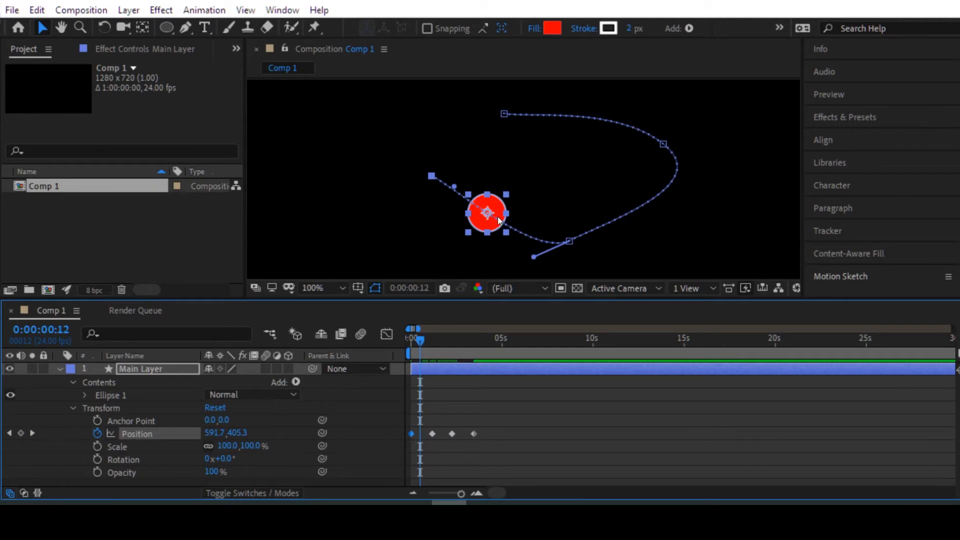
pyautogui.moveTo(488, 215); pyautogui.dragTo(525, 156)
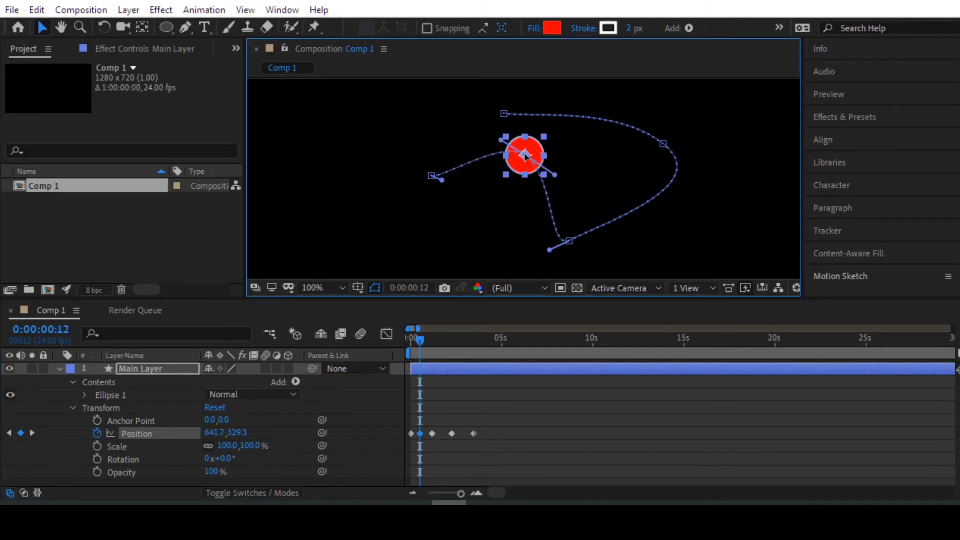
pyautogui.click(477, 408)
pyautogui.hotkey('ctrl', 'z')
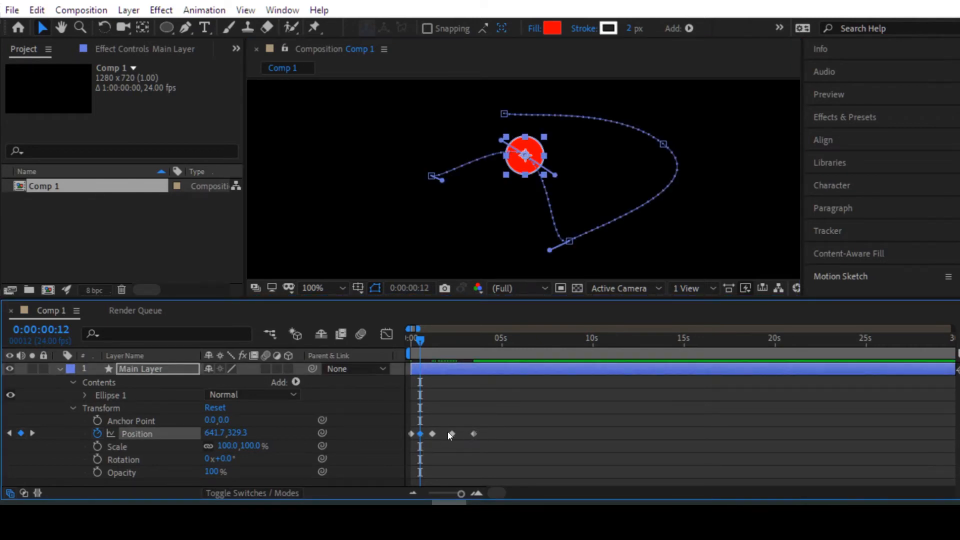
pyautogui.press('Delete')
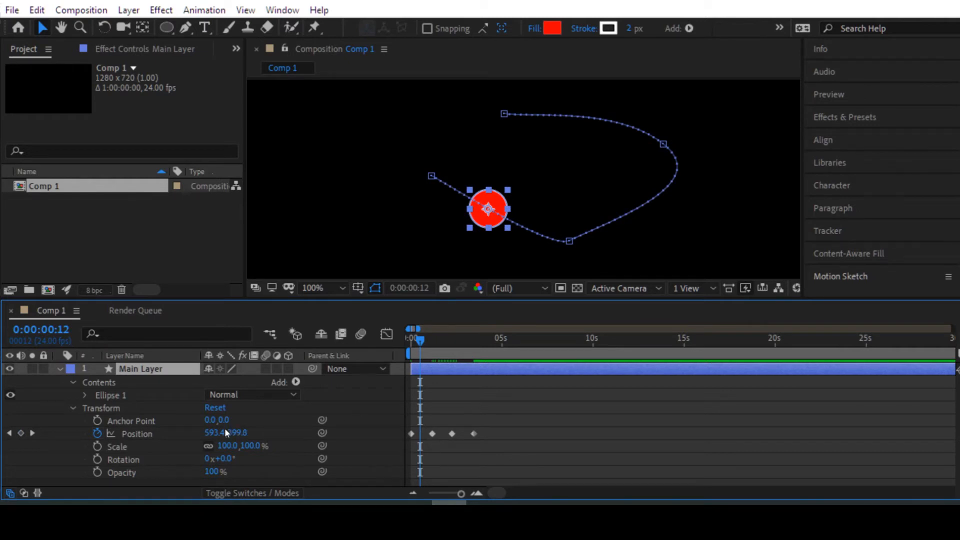
# Step: Step between Main Layer's Position keyframes, remove the one at 0:00:00:00 and undo the removal
pyautogui.click(33, 433)
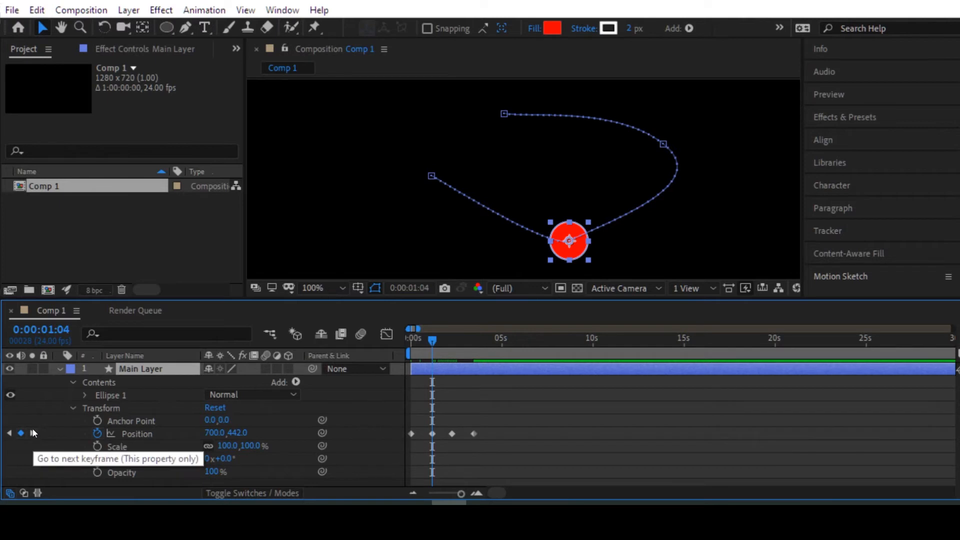
pyautogui.click(8, 434)
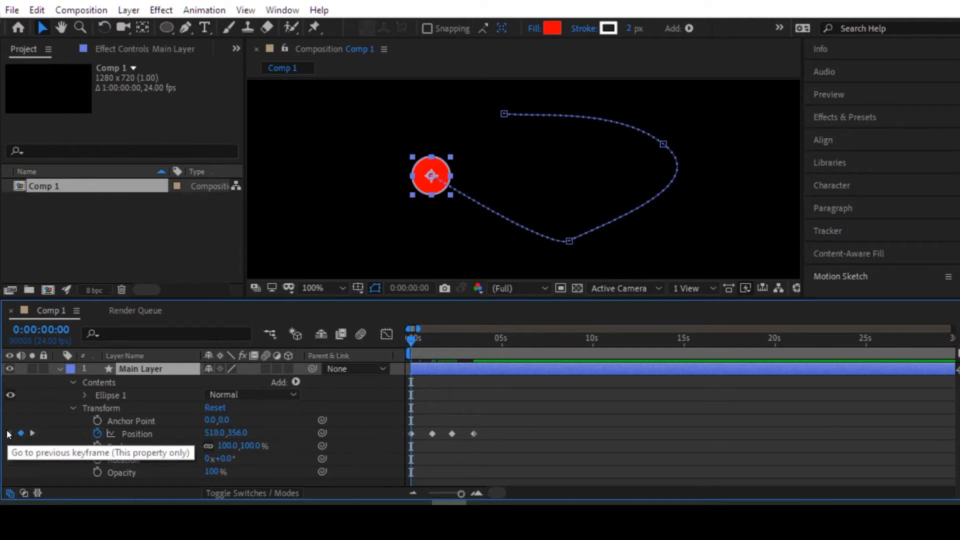
pyautogui.click(24, 434)
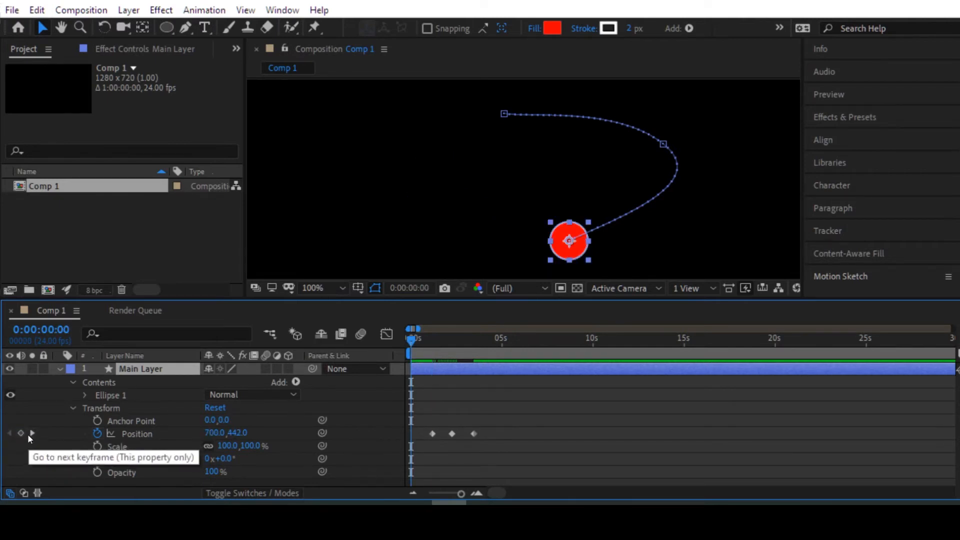
pyautogui.hotkey('ctrl', 'z')
# Step: Step forward through the next two Position keyframes and return the playhead to 0:00:00:00
pyautogui.click(33, 434)
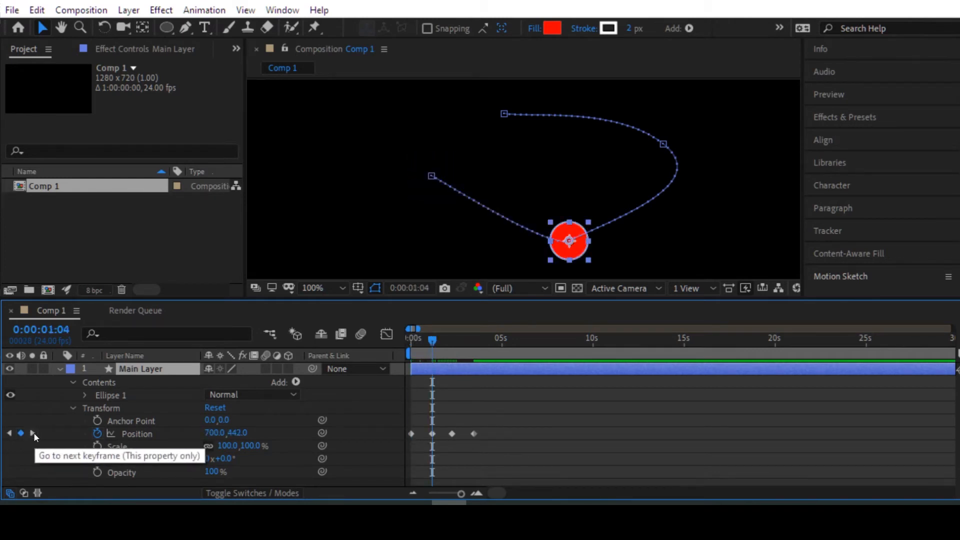
pyautogui.click(34, 433)
pyautogui.press('Home')
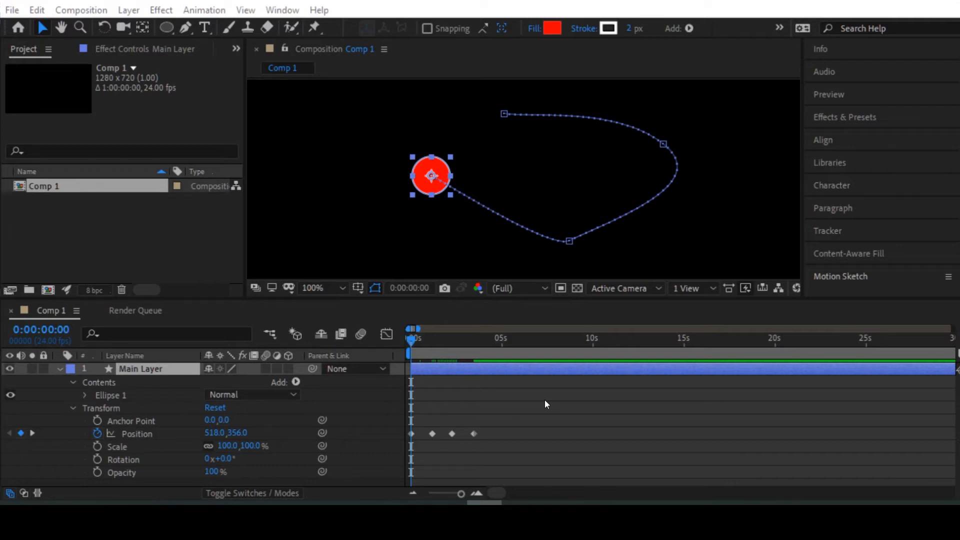
# Step: Set the spatial interpolation of the motion path's second point to Linear and move that point slightly down and to the left
pyautogui.click(569, 241)
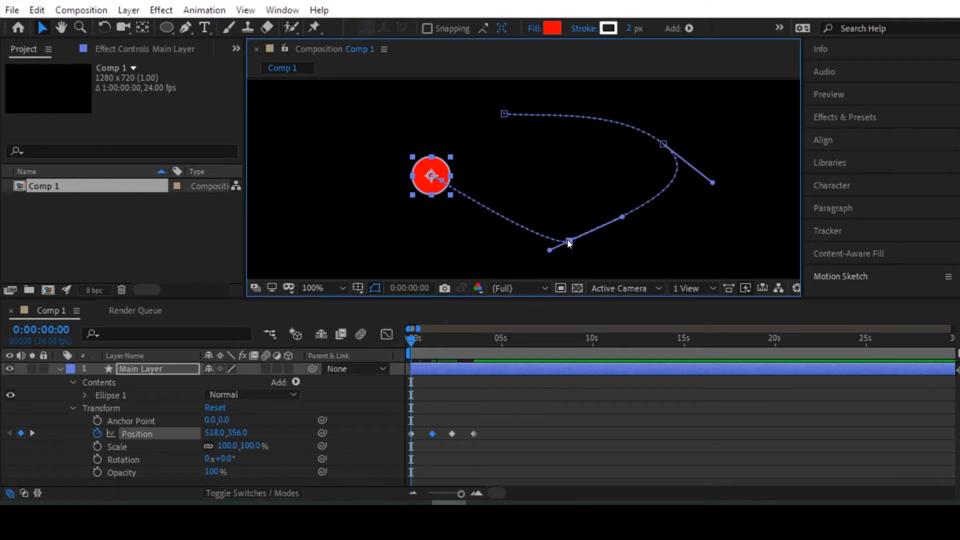
pyautogui.rightClick(569, 236)
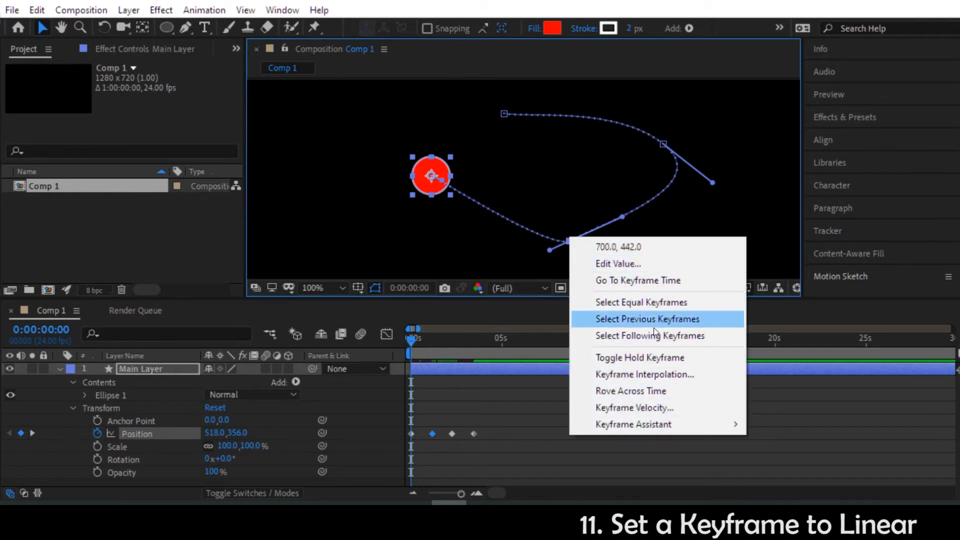
pyautogui.click(637, 374)
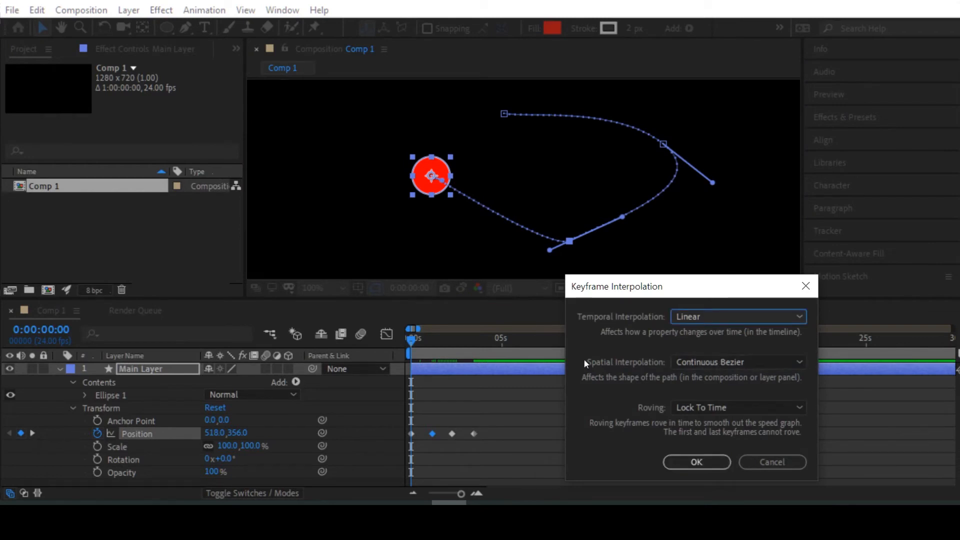
pyautogui.click(708, 361)
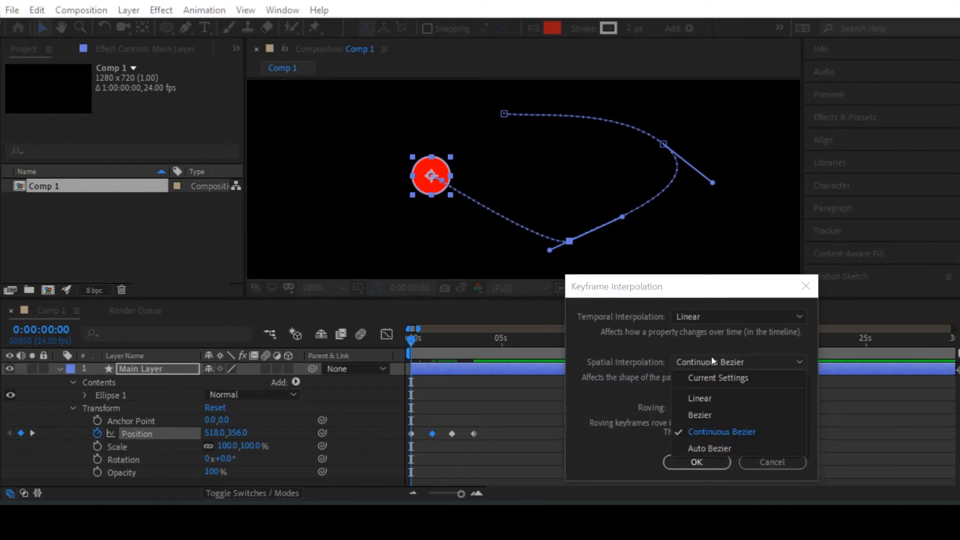
pyautogui.click(699, 398)
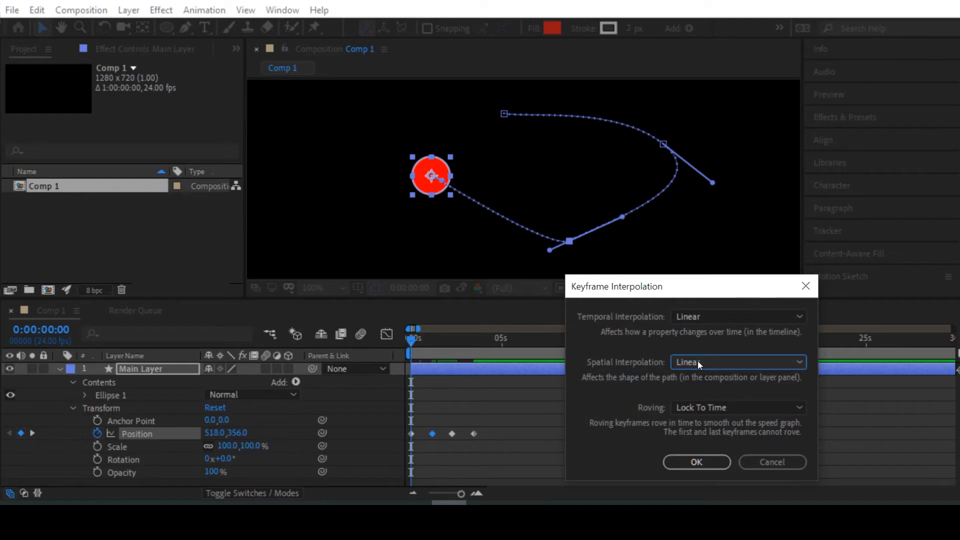
pyautogui.click(696, 461)
pyautogui.moveTo(573, 244); pyautogui.dragTo(551, 247)
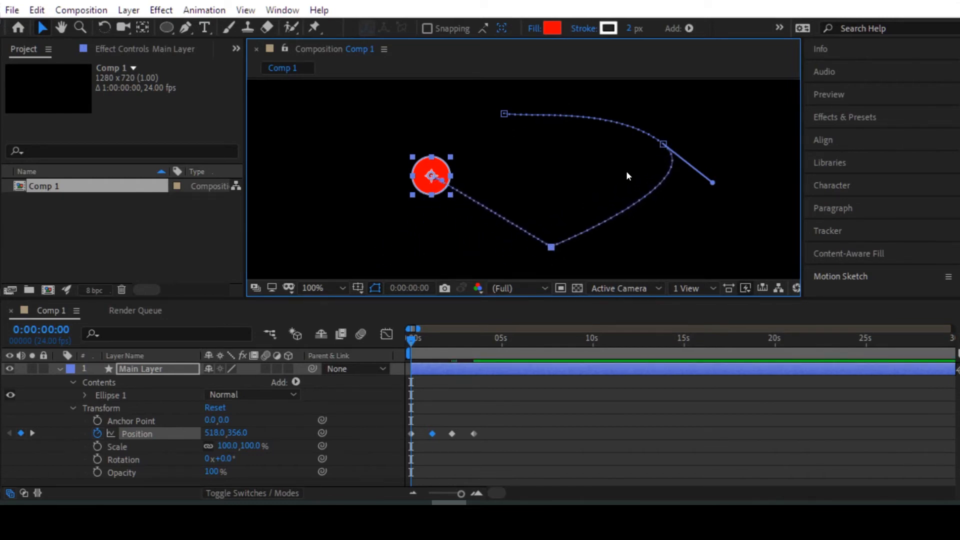
# Step: Set the spatial interpolation of the motion path's third point to Linear
pyautogui.click(663, 145)
pyautogui.rightClick(663, 145)
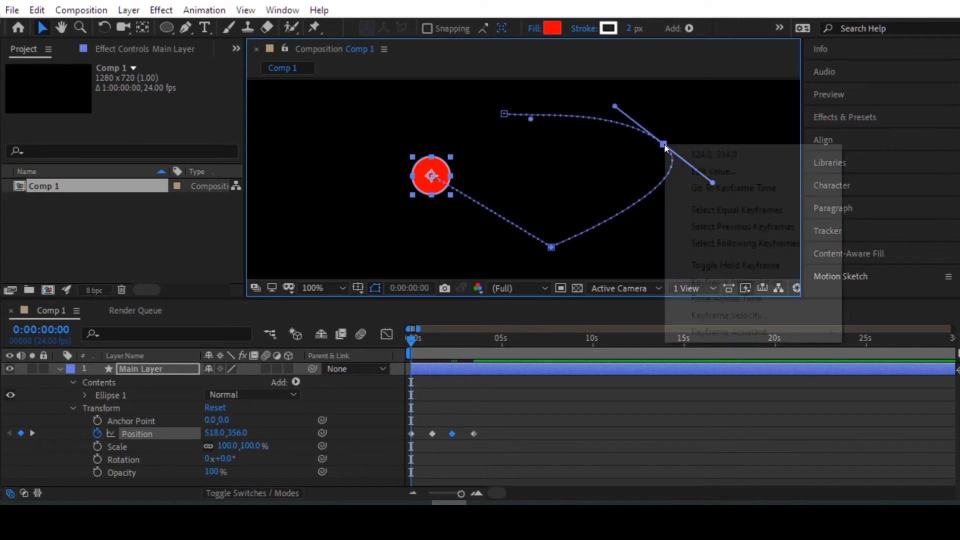
pyautogui.click(735, 282)
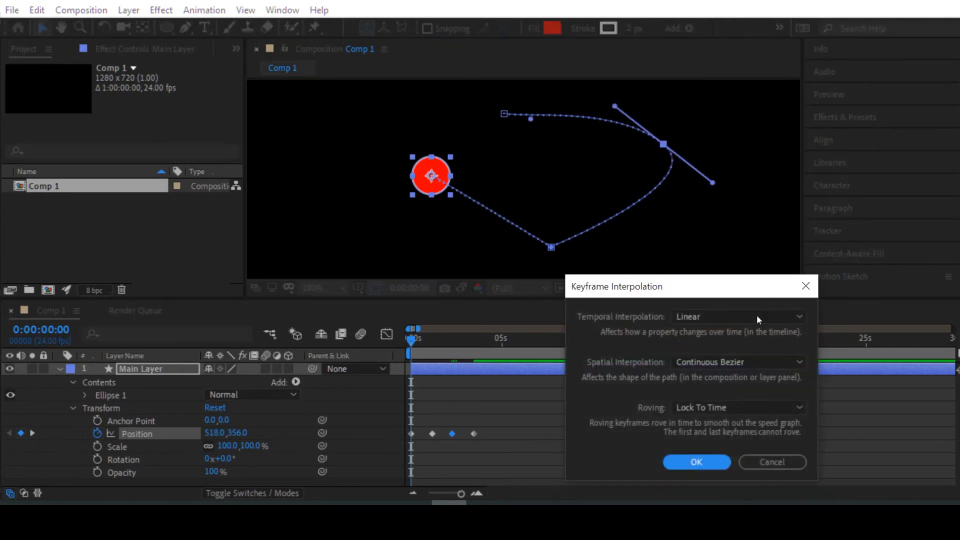
pyautogui.click(708, 361)
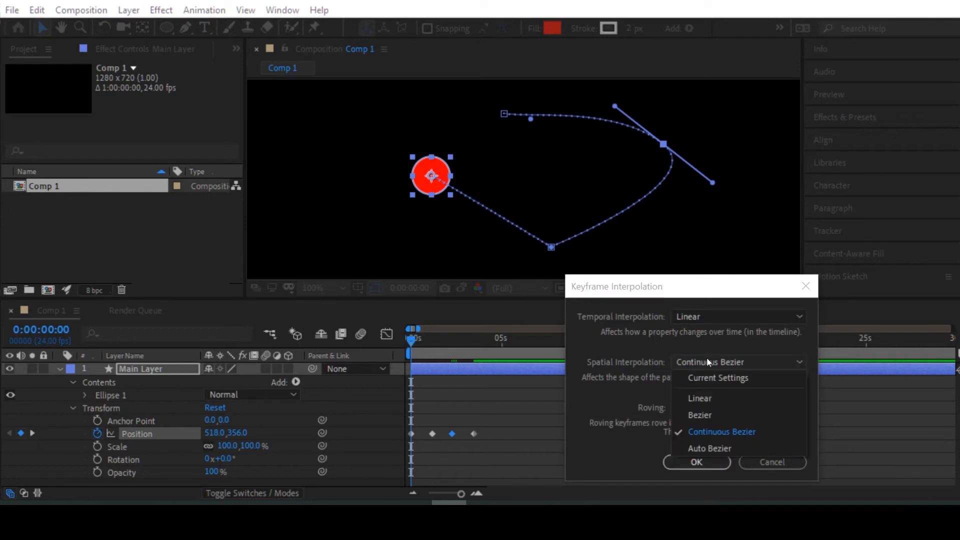
pyautogui.click(700, 398)
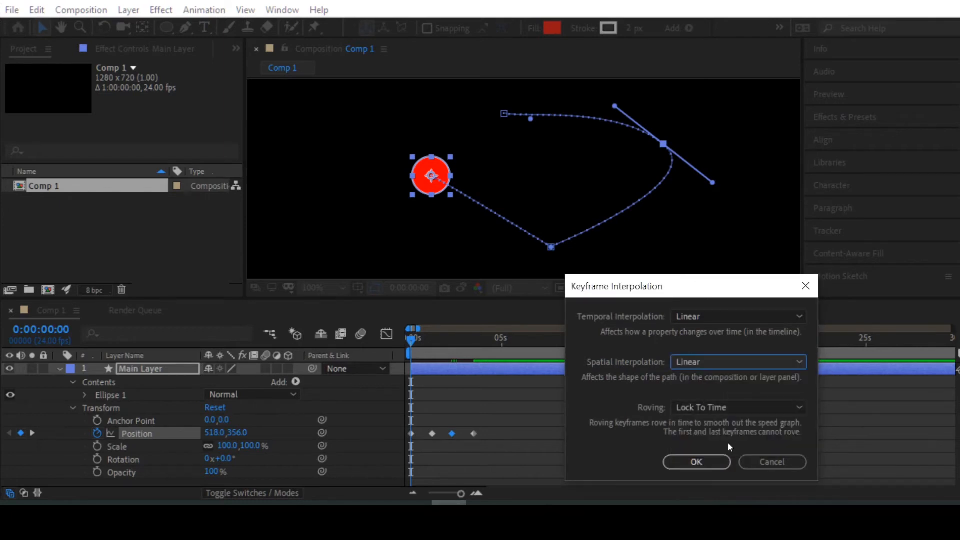
pyautogui.click(696, 462)
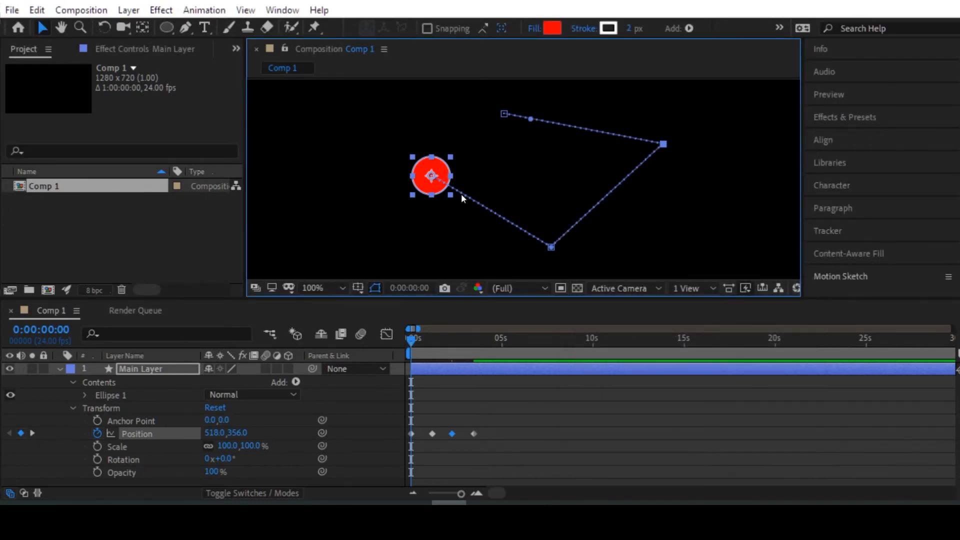
# Step: Select the motion path's first point and preview the animation from 0:00:00:00
pyautogui.click(431, 175)
pyautogui.rightClick(431, 174)
pyautogui.click(439, 343)
pyautogui.moveTo(417, 342); pyautogui.dragTo(402, 341)
pyautogui.press('space')
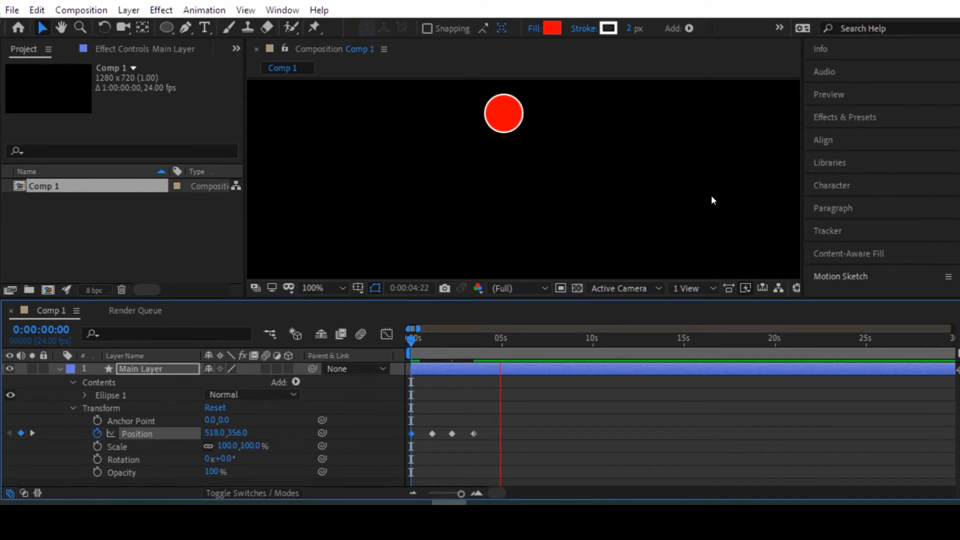
# Step: Draw a smaller circle above the red one on a new shape layer, fill it with orange FF7E00, and preview the animation
pyautogui.press('q')
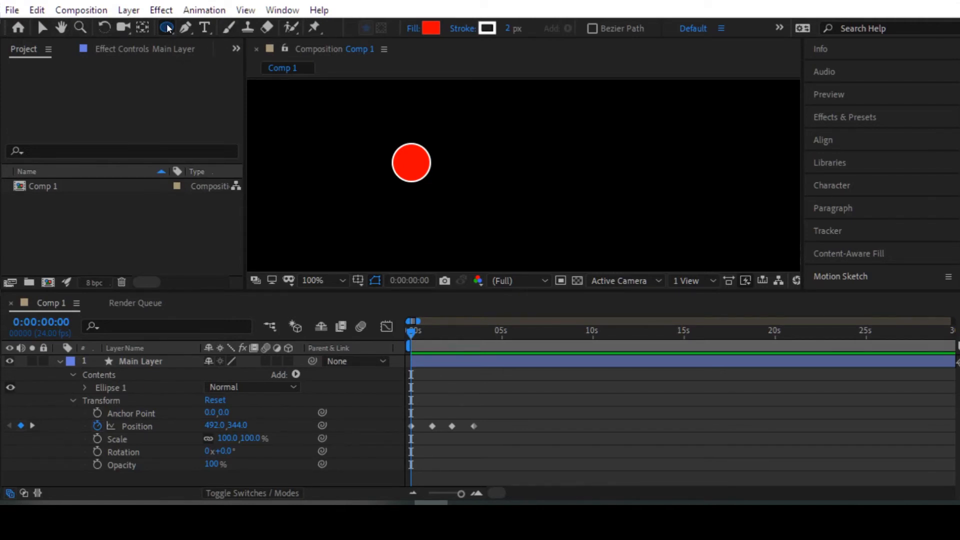
pyautogui.moveTo(439, 142); pyautogui.dragTo(465, 116)
pyautogui.click(428, 28)
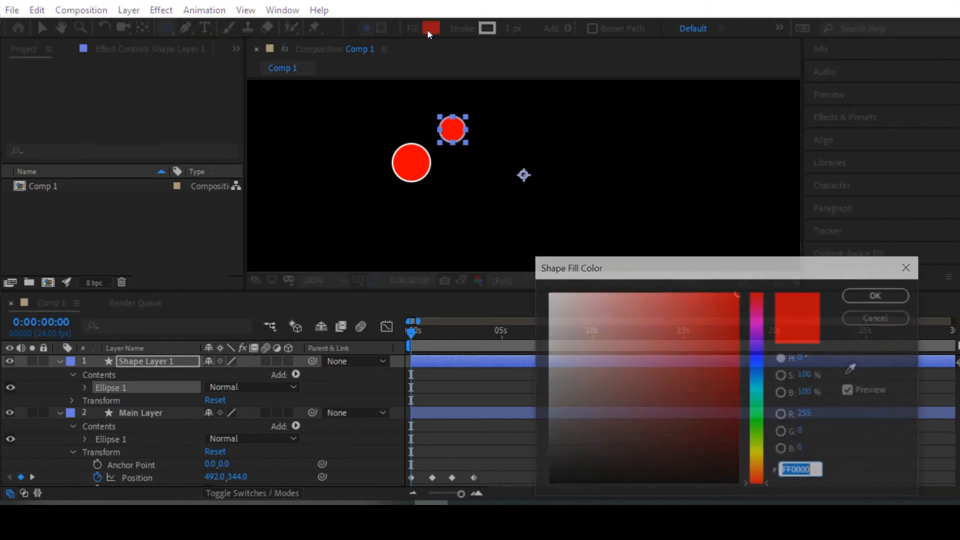
pyautogui.click(756, 469)
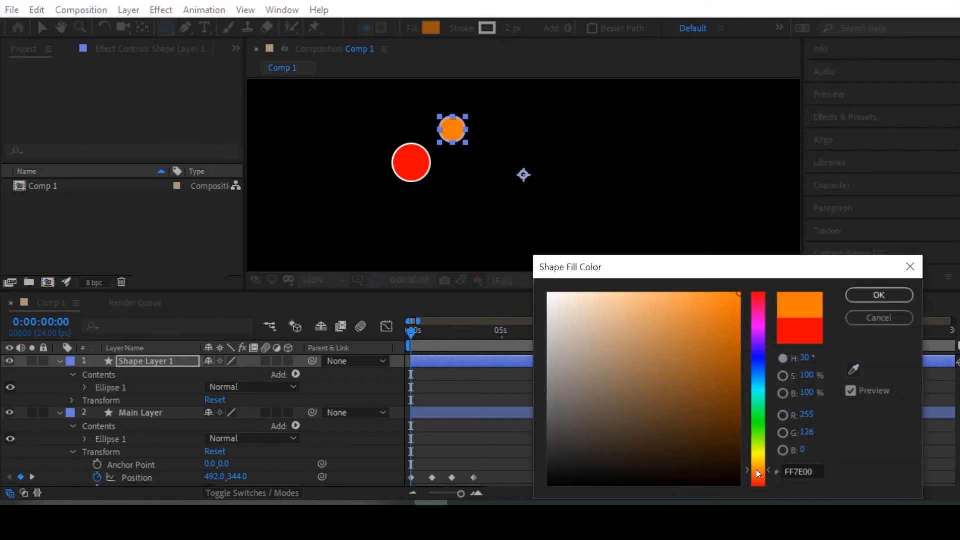
pyautogui.click(878, 292)
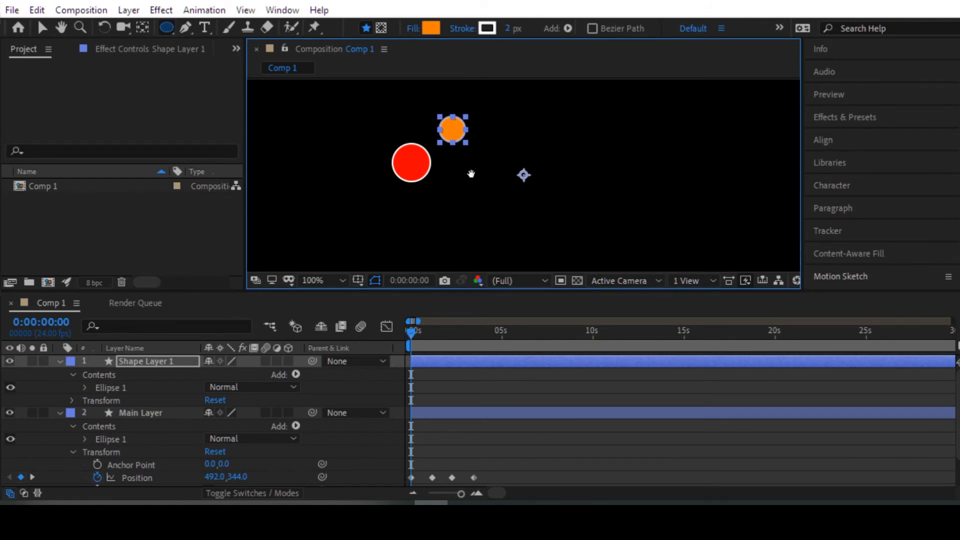
pyautogui.press('space')
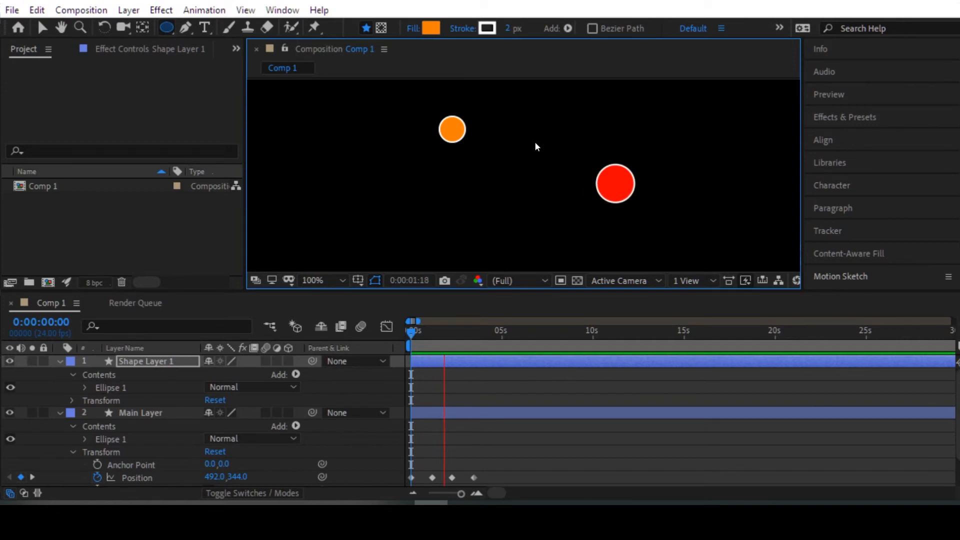
pyautogui.press('space')
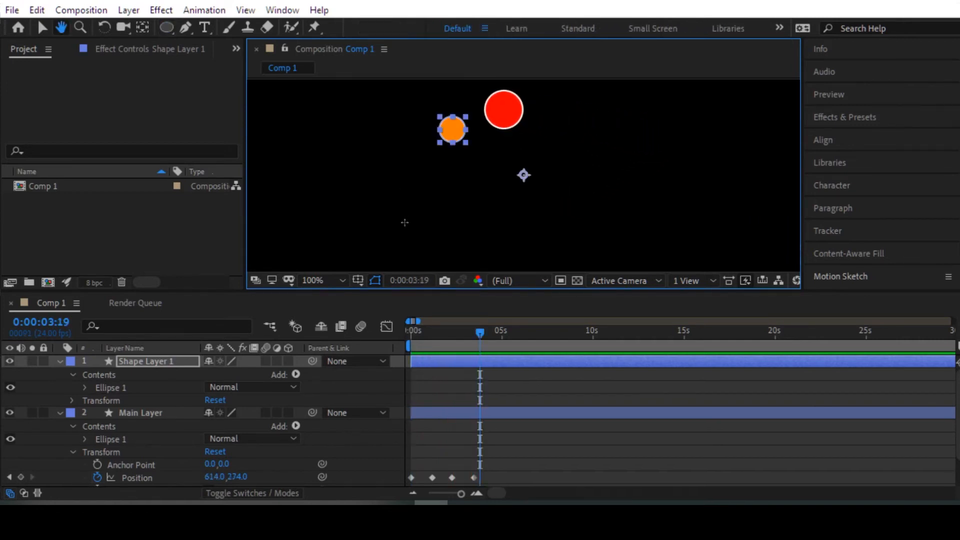
# Step: Return the playhead to 0:00:00:00 and draw a second, smaller red circle on Main Layer, left of the large one
pyautogui.moveTo(479, 333); pyautogui.dragTo(411, 334)
pyautogui.click(150, 413)
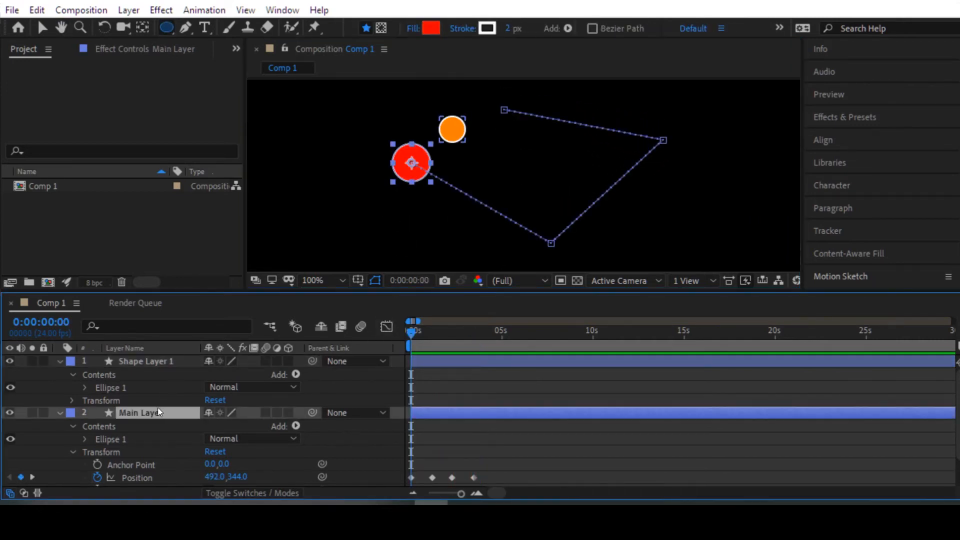
pyautogui.moveTo(354, 160); pyautogui.dragTo(355, 183)
# Step: Preview how Main Layer's two circles move together and look over the layer's Position keyframes
pyautogui.press('space')
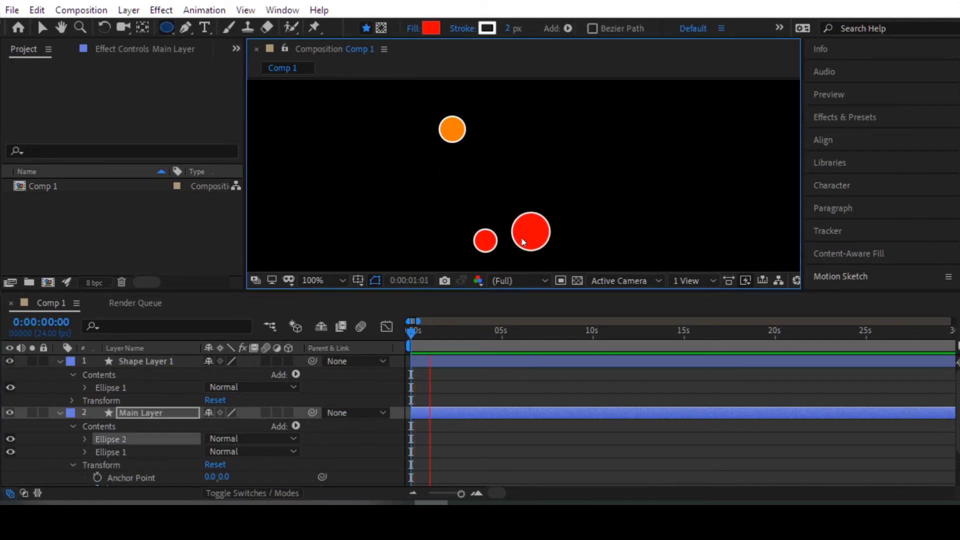
pyautogui.press('space')
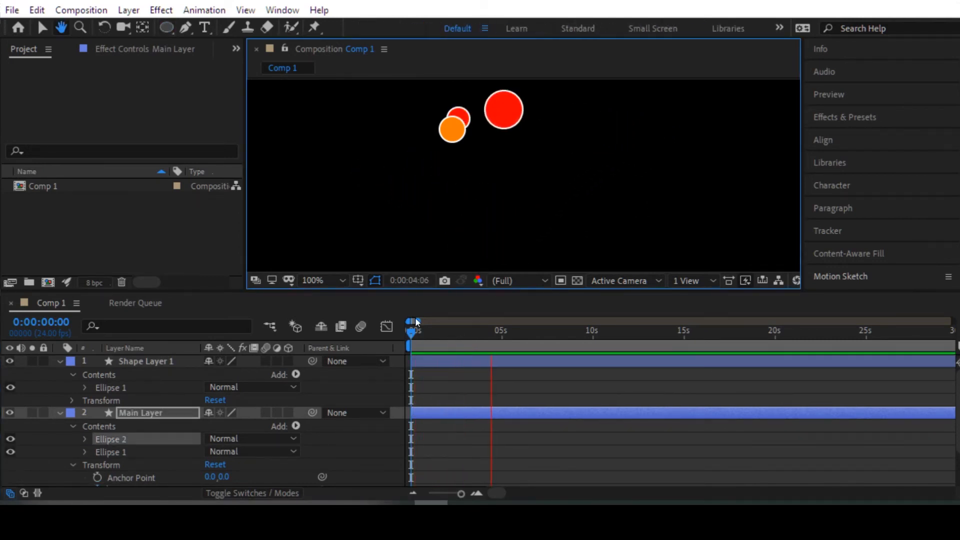
pyautogui.moveTo(450, 333); pyautogui.dragTo(387, 333)
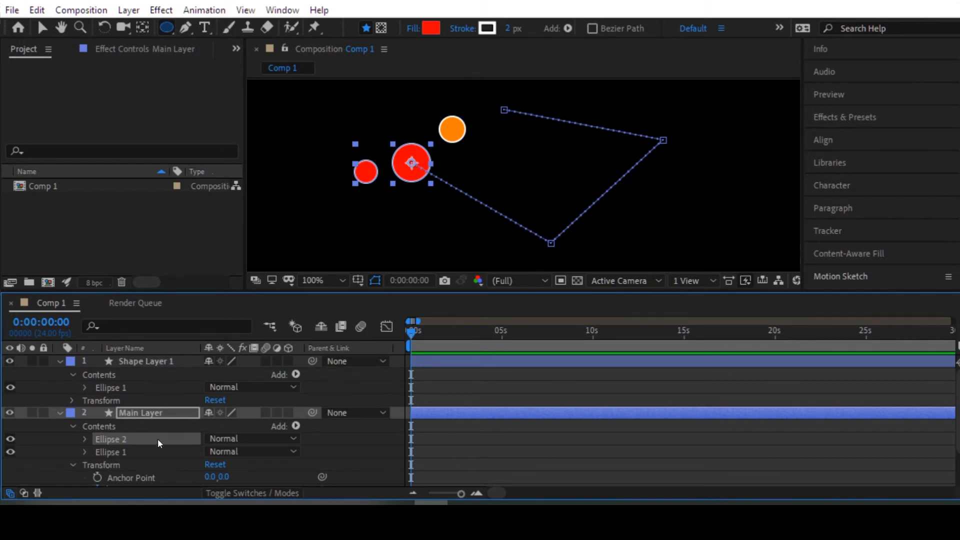
pyautogui.scroll(-3, 161, 430)
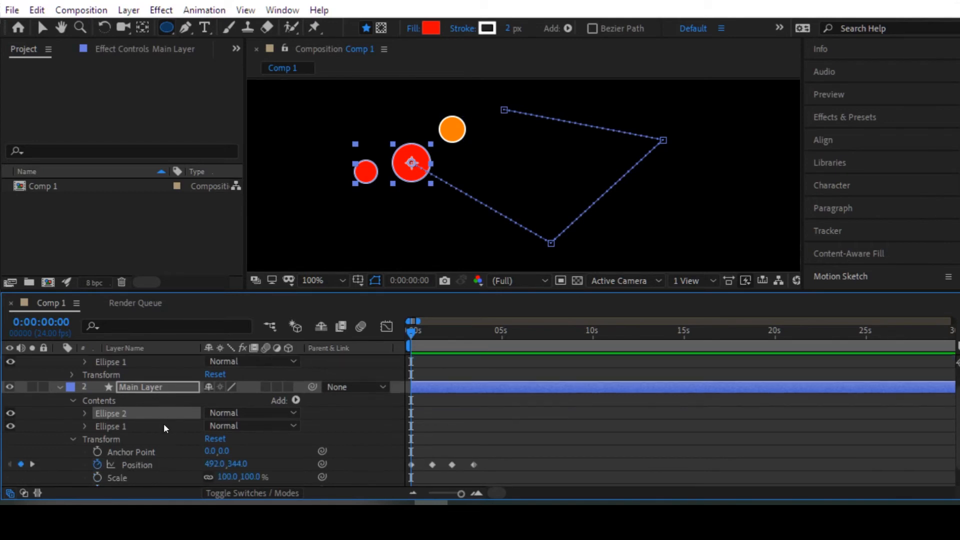
pyautogui.press('space')
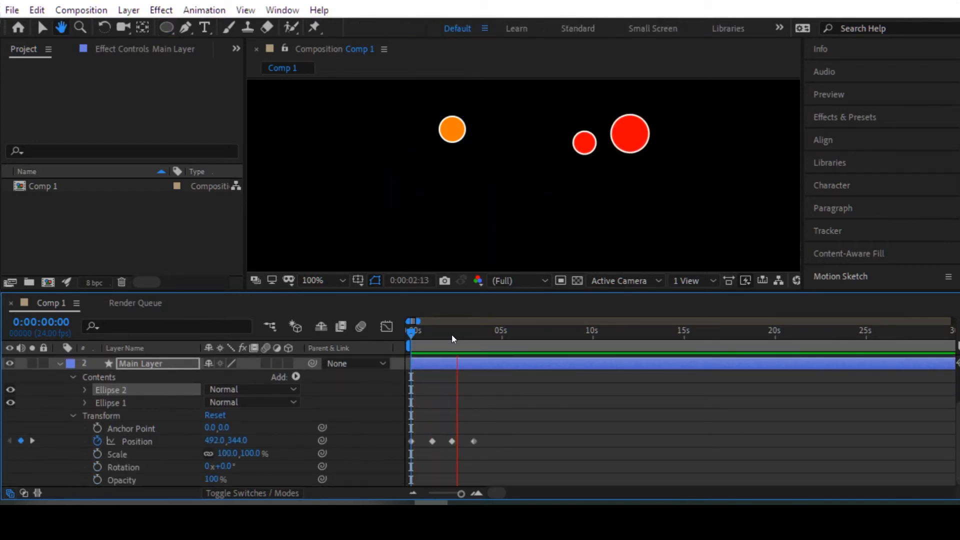
pyautogui.press('space')
pyautogui.scroll(3, 232, 399)
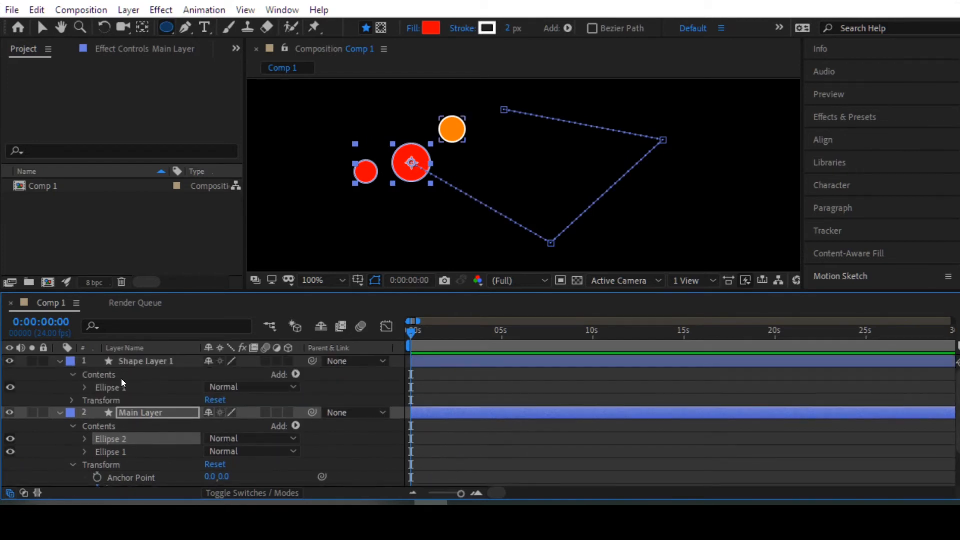
# Step: Collapse the contents and properties of Shape Layer 1 and Main Layer in the timeline
pyautogui.click(73, 373)
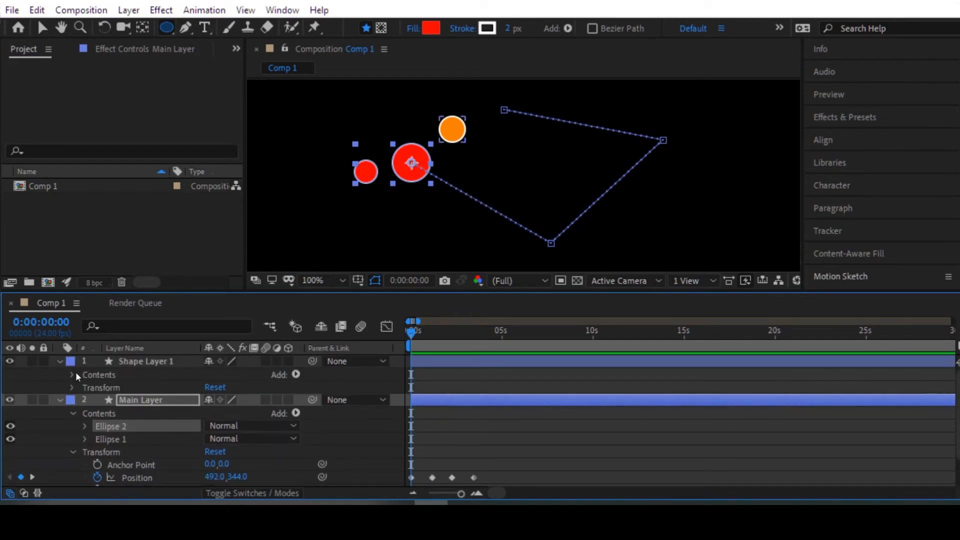
pyautogui.click(73, 413)
pyautogui.click(60, 399)
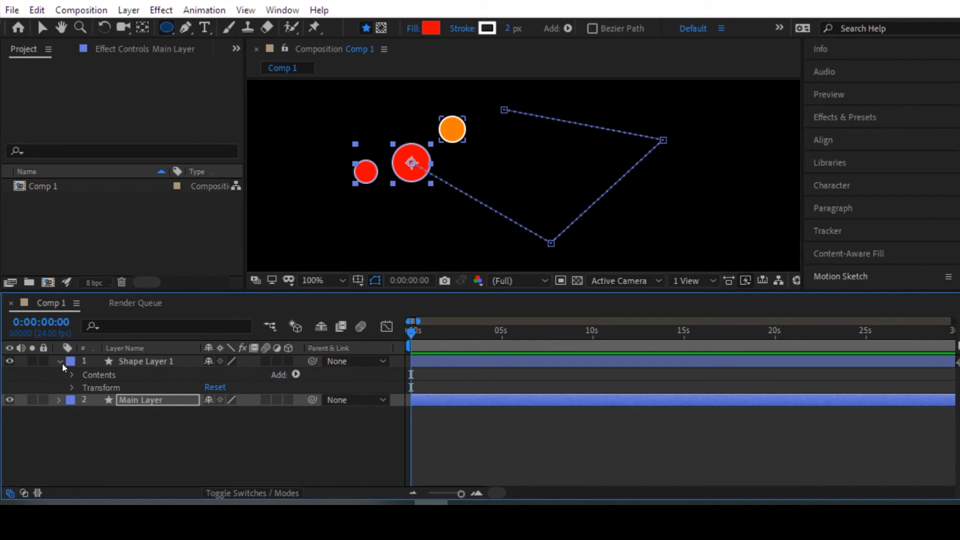
pyautogui.click(60, 361)
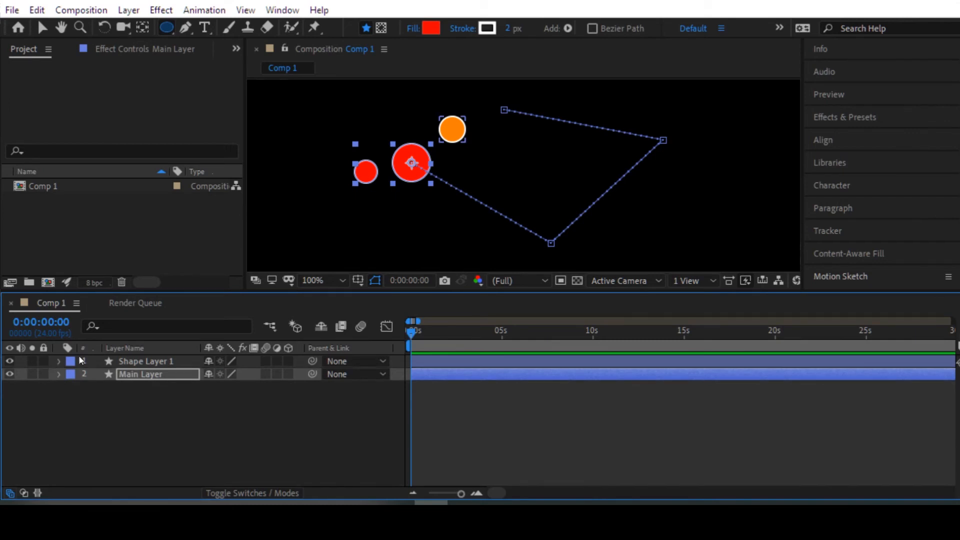
# Step: Rename Shape Layer 1 as Orange Layer
pyautogui.click(139, 358)
pyautogui.rightClick(137, 358)
pyautogui.click(203, 488)
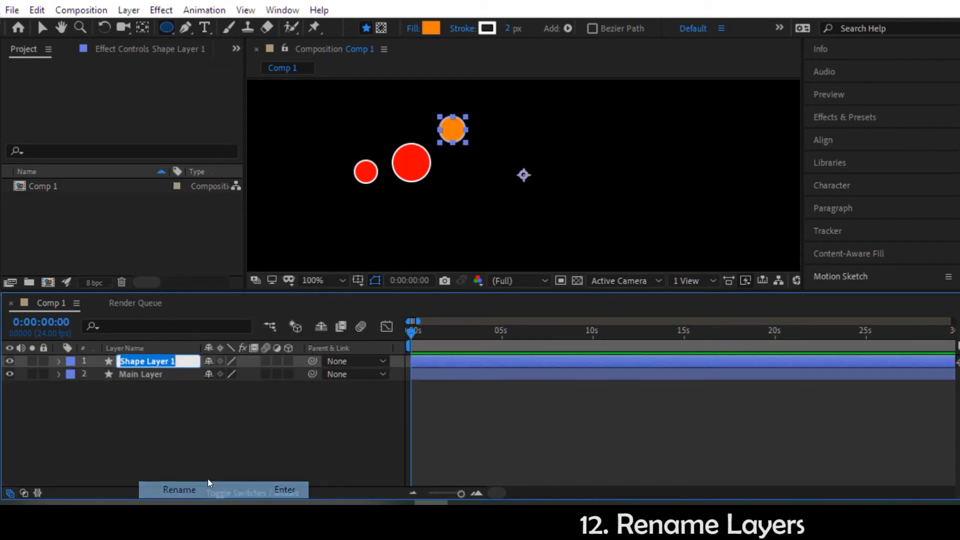
pyautogui.write('Orange Lay')
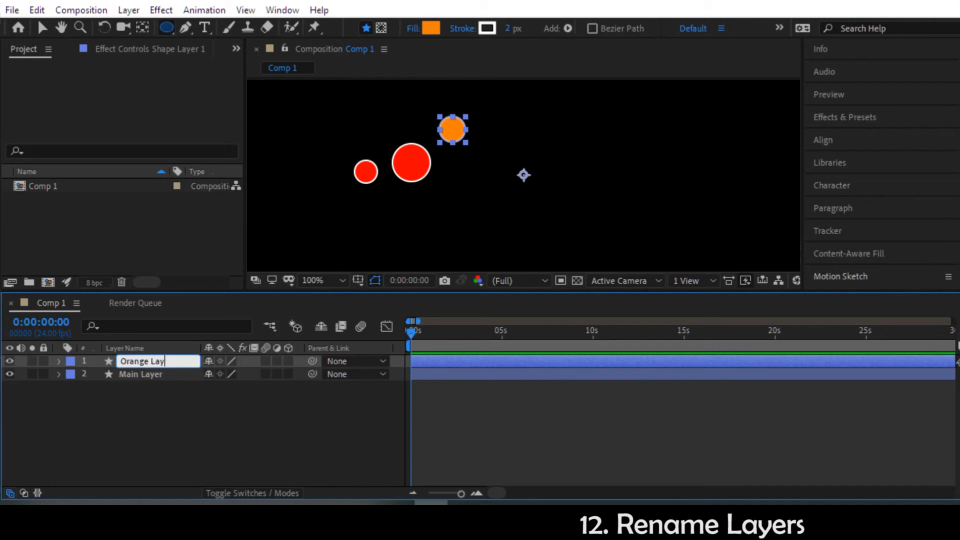
pyautogui.write('er')
pyautogui.press('Return')
# Step: Rename Main Layer as Red Layer
pyautogui.click(112, 373)
pyautogui.rightClick(133, 371)
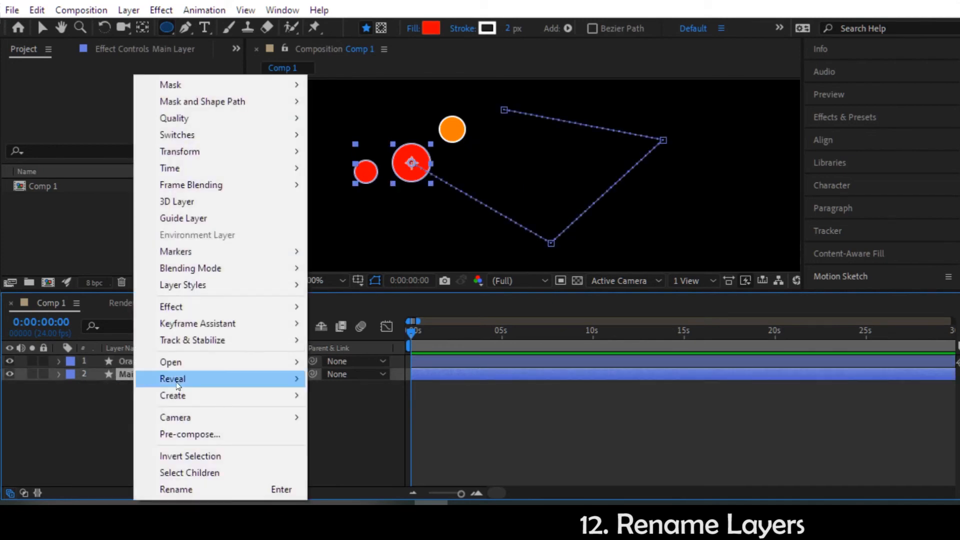
pyautogui.click(193, 490)
pyautogui.write('Red Layer')
pyautogui.press('Return')
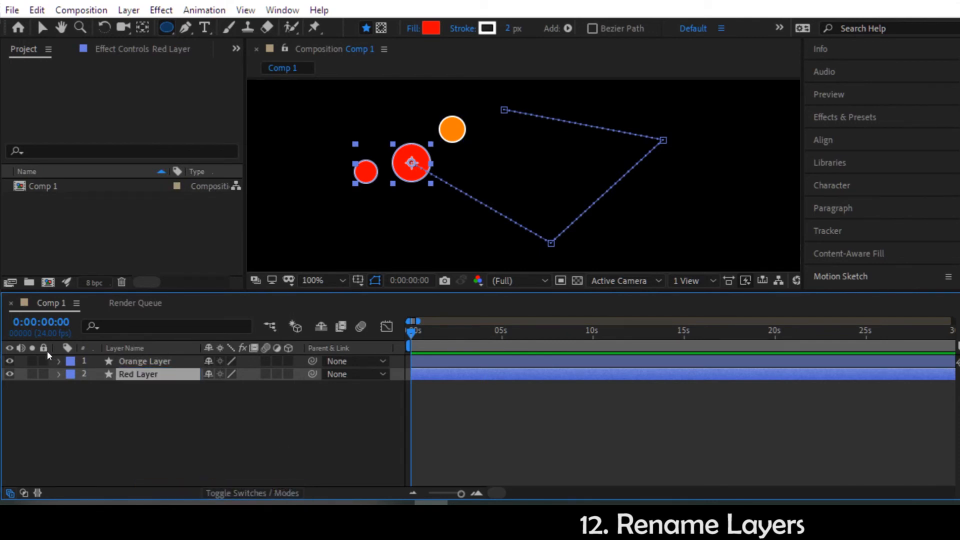
# Step: Expand Red Layer's contents and move the whole layer with both circles to Position 496, 348 at the first frame
pyautogui.click(59, 374)
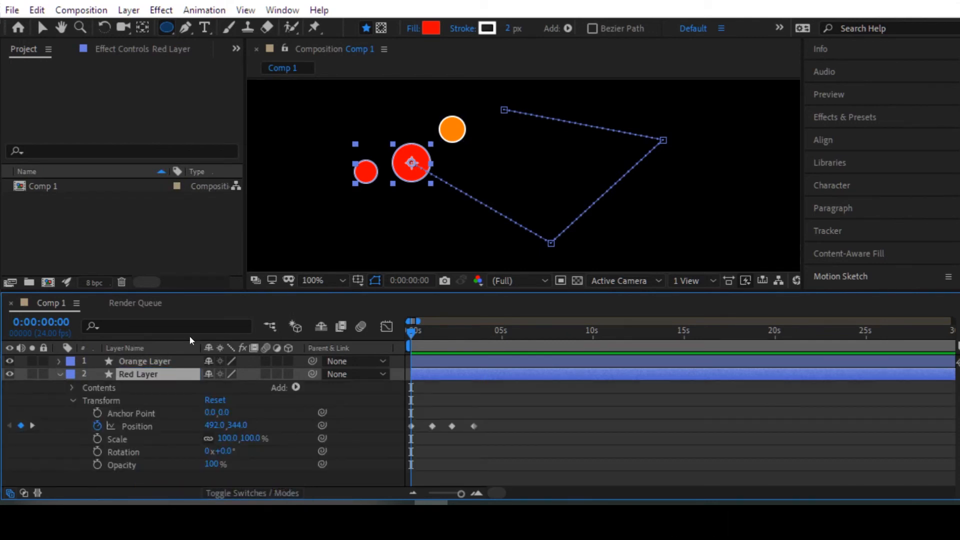
pyautogui.click(73, 388)
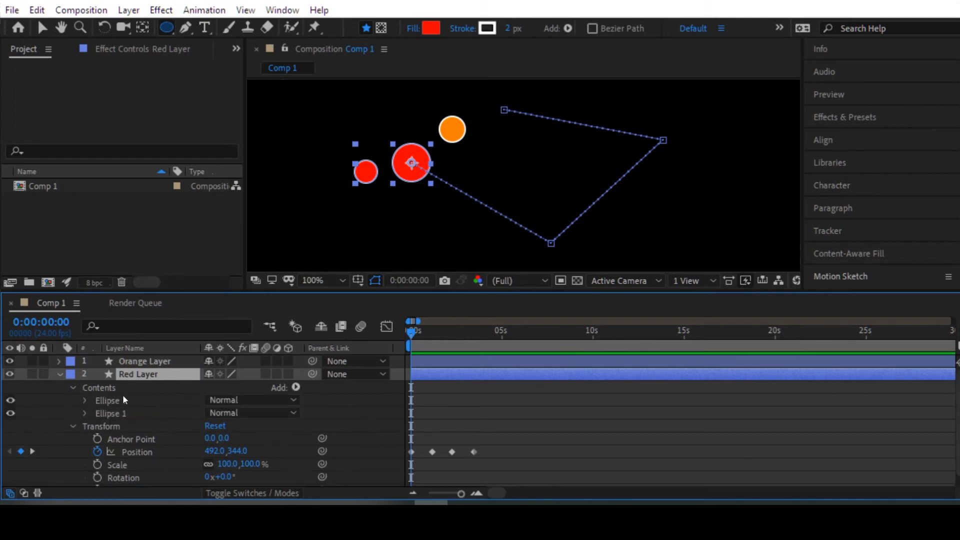
pyautogui.press('v')
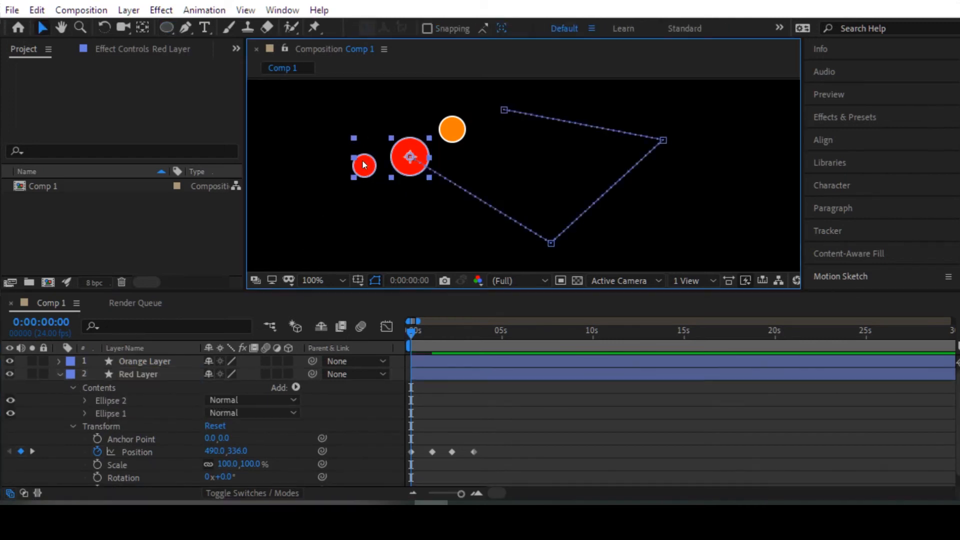
pyautogui.moveTo(366, 171); pyautogui.dragTo(368, 173)
pyautogui.click(85, 413)
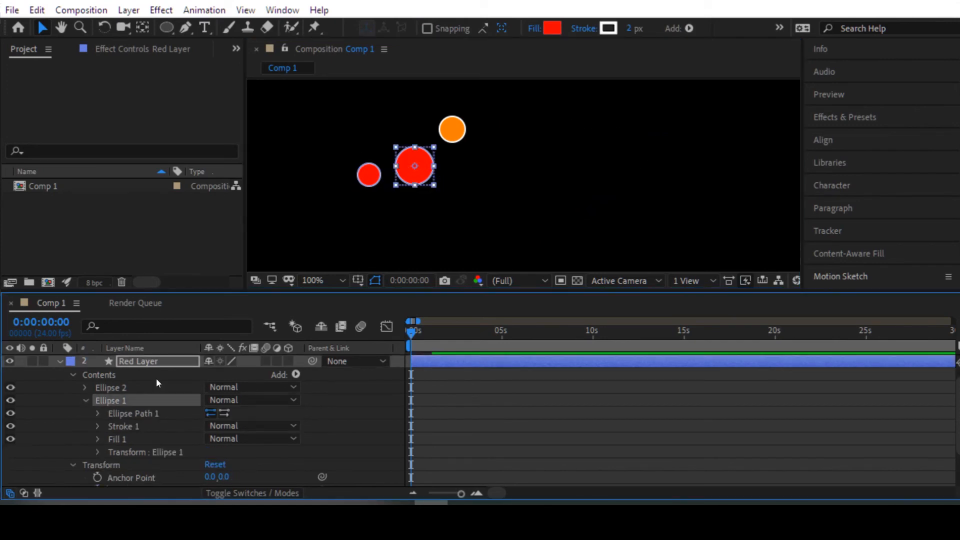
# Step: Within Red Layer, move Ellipse 2 individually down and right, and Ellipse 1 slightly left, bringing the two circles closer together
pyautogui.click(365, 180)
pyautogui.moveTo(367, 166); pyautogui.dragTo(380, 191)
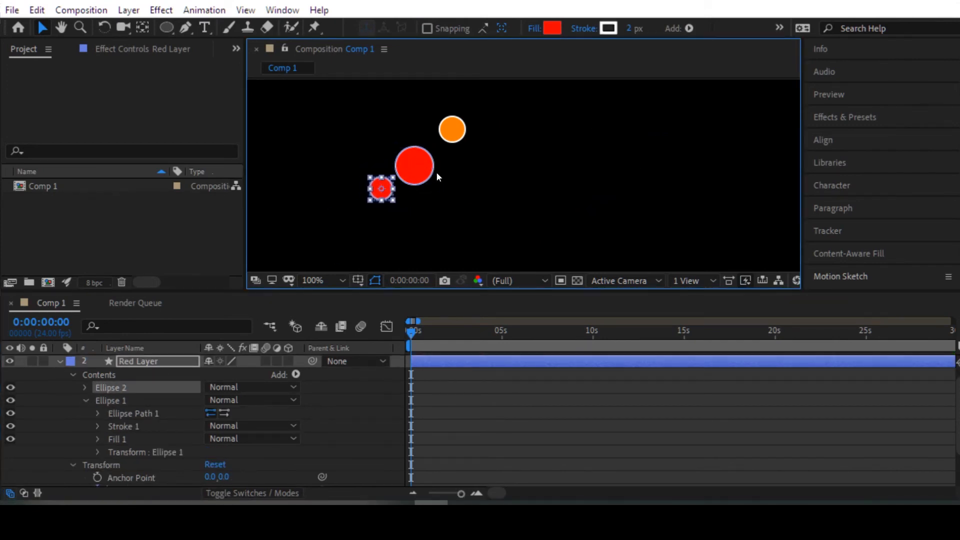
pyautogui.click(119, 398)
pyautogui.moveTo(415, 172); pyautogui.dragTo(407, 170)
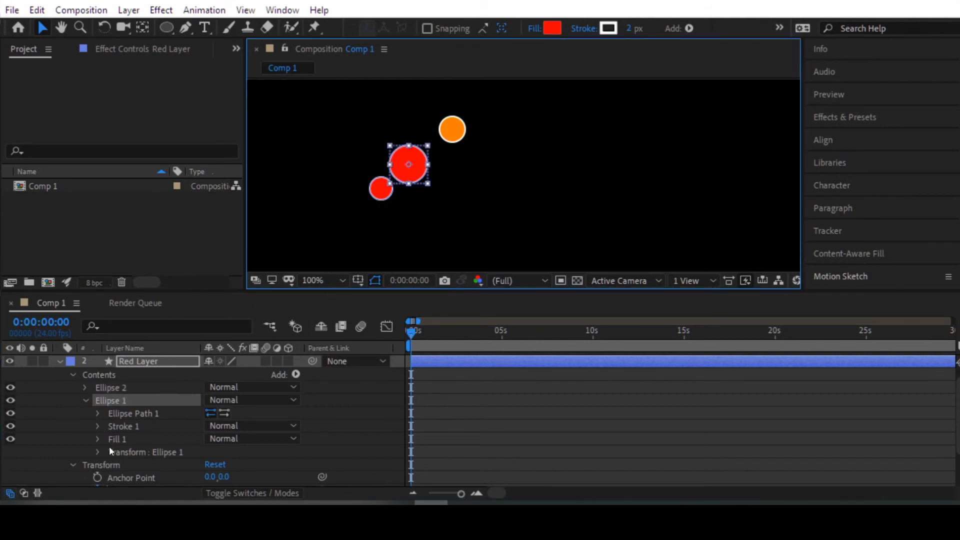
# Step: Set Red Layer's Rotation to 8° so both circles turn together
pyautogui.scroll(-3, 109, 446)
pyautogui.scroll(1, 146, 442)
pyautogui.press('space')
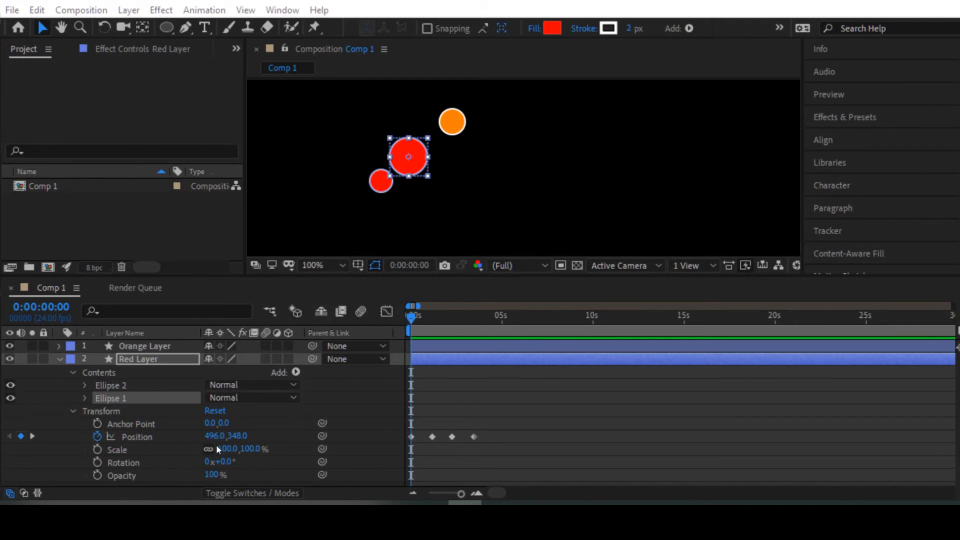
pyautogui.moveTo(224, 463)
pyautogui.mouseDown()
pyautogui.moveTo(265, 457)
pyautogui.moveTo(204, 465)
pyautogui.moveTo(224, 463)
pyautogui.mouseUp()
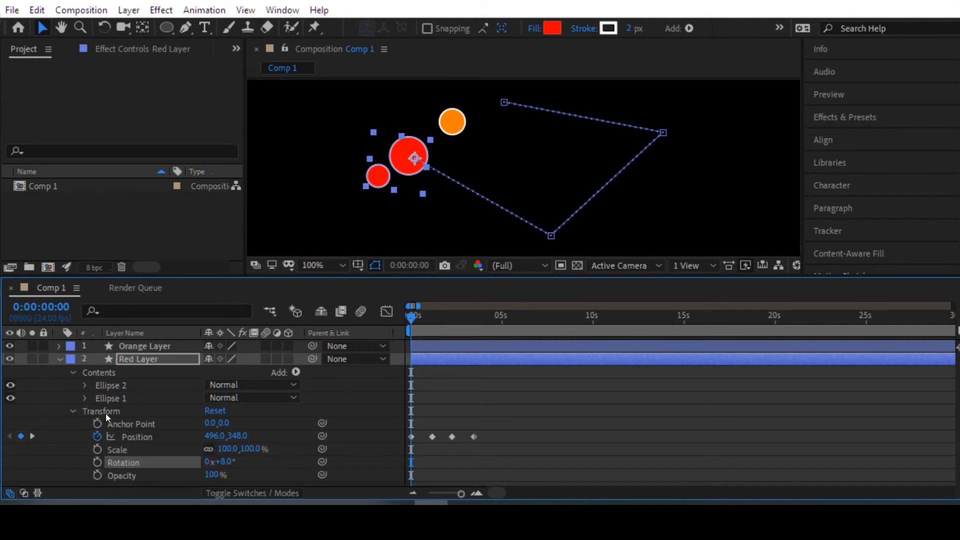
# Step: Look over the Stroke 1 properties of Ellipse 1 in Red Layer and collapse them again
pyautogui.click(88, 401)
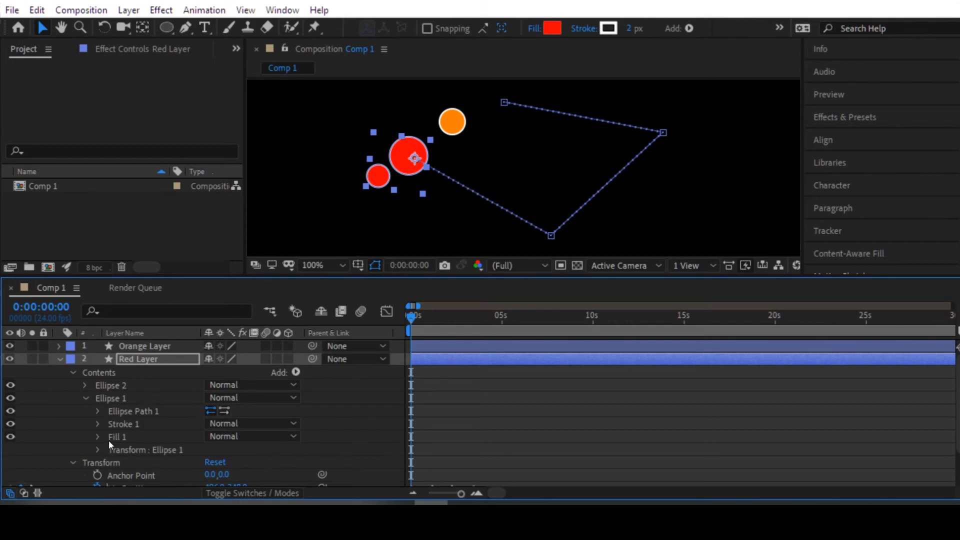
pyautogui.click(98, 425)
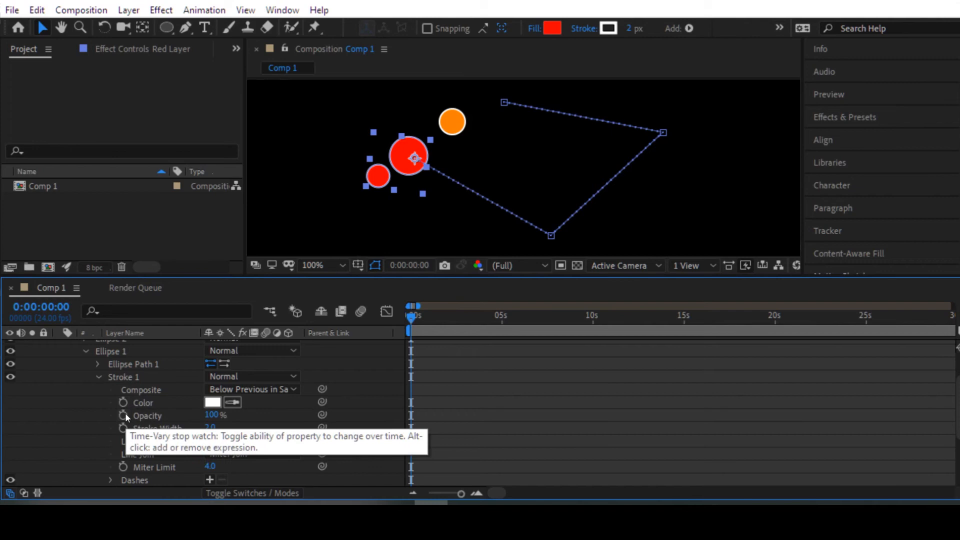
pyautogui.click(98, 377)
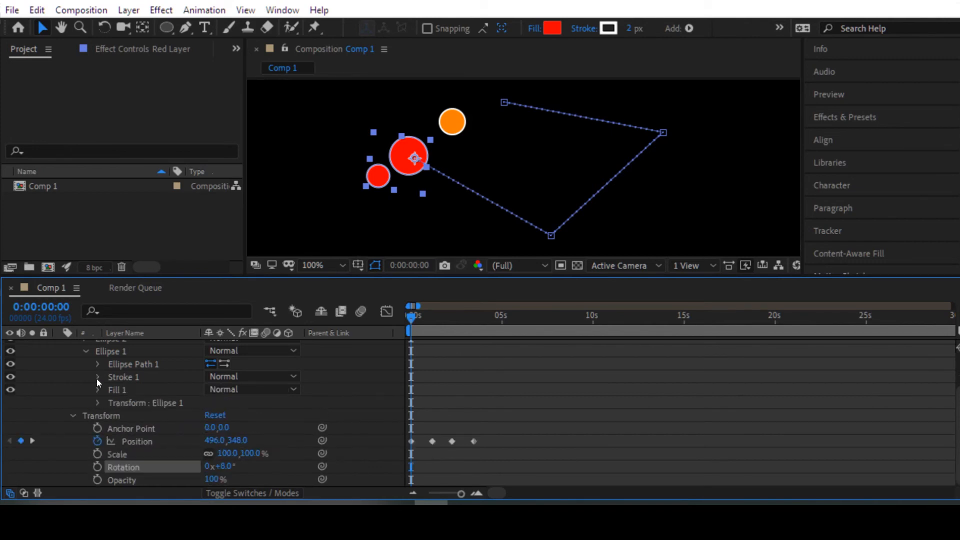
pyautogui.click(88, 355)
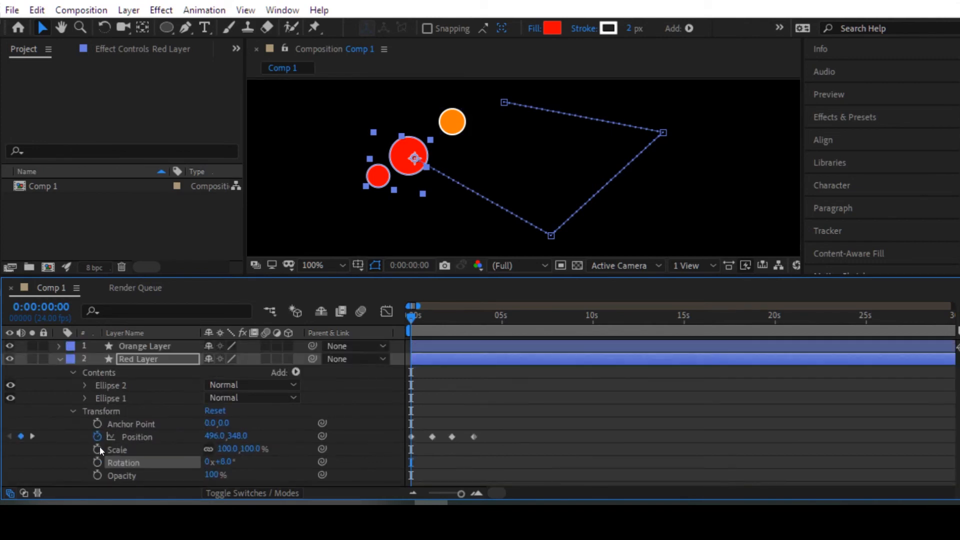
# Step: Animate Red Layer's Rotation with keyframes from 8° at 0:00:00:00 to 240° at 0:00:03:08
pyautogui.click(99, 461)
pyautogui.moveTo(413, 315); pyautogui.dragTo(472, 318)
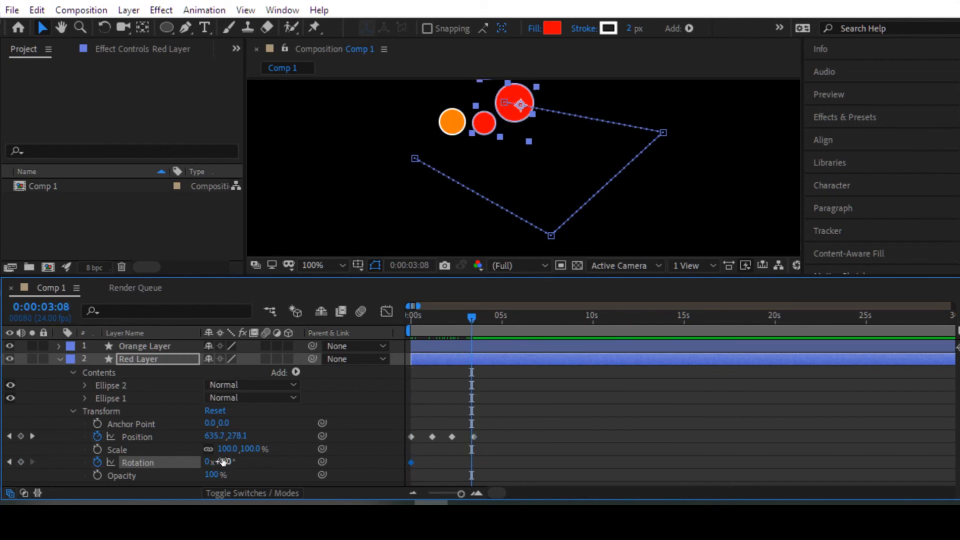
pyautogui.moveTo(226, 466); pyautogui.dragTo(362, 454)
# Step: Preview the combined movement and rotation from the start and compare Red Layer's Position and Rotation keyframes
pyautogui.moveTo(434, 318); pyautogui.dragTo(408, 318)
pyautogui.press('space')
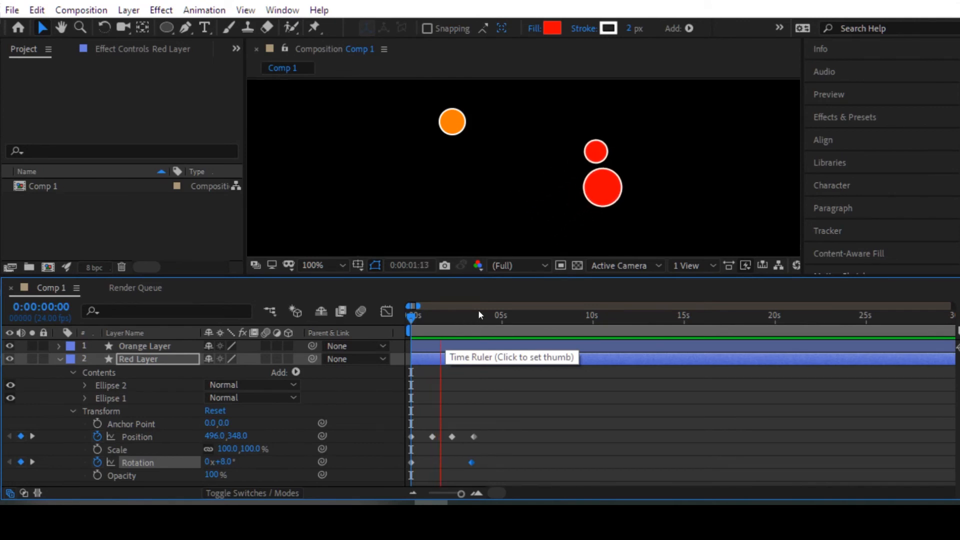
pyautogui.moveTo(486, 319); pyautogui.dragTo(386, 322)
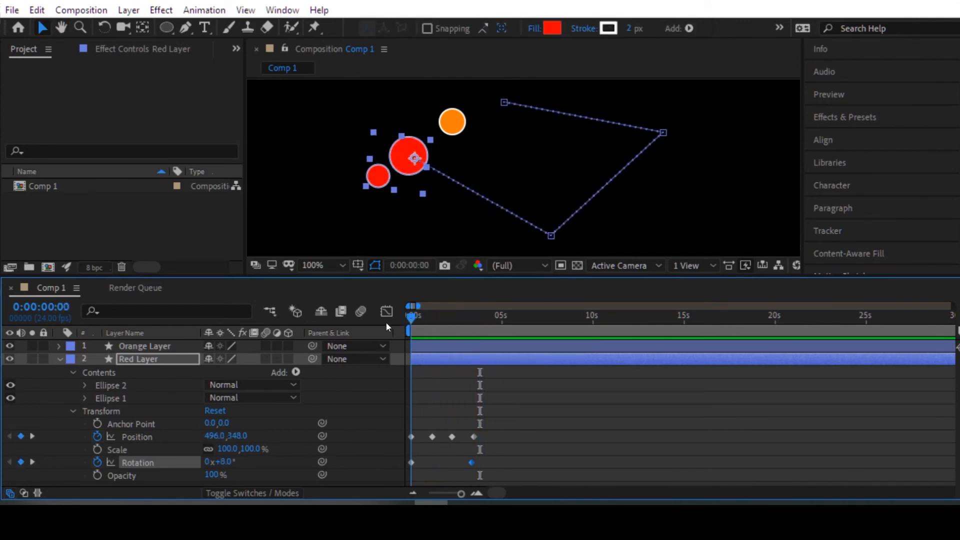
pyautogui.click(141, 434)
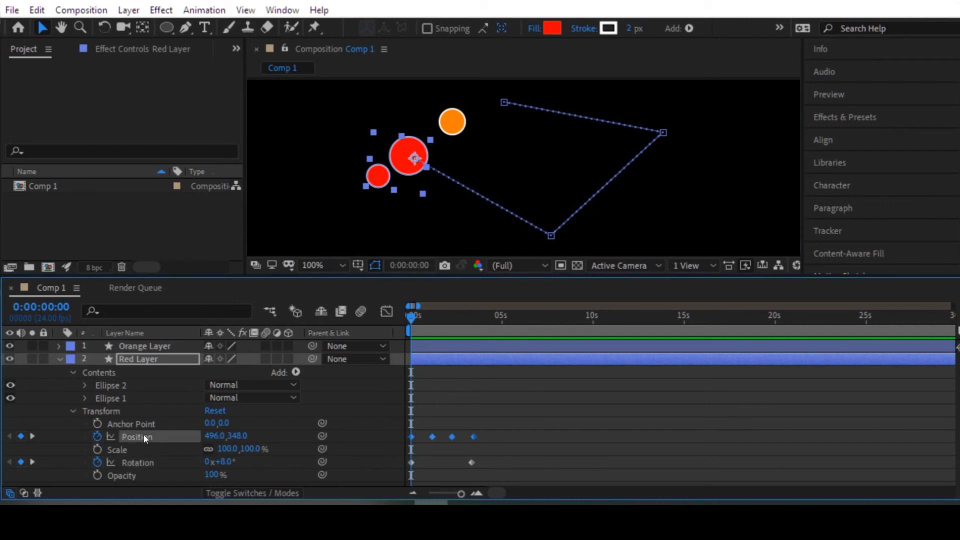
pyautogui.click(149, 461)
pyautogui.click(147, 433)
pyautogui.click(149, 461)
# Step: Add a Rotation keyframe to Red Layer at 0:00:01:22 and set its value to 287.4°
pyautogui.moveTo(413, 317); pyautogui.dragTo(445, 318)
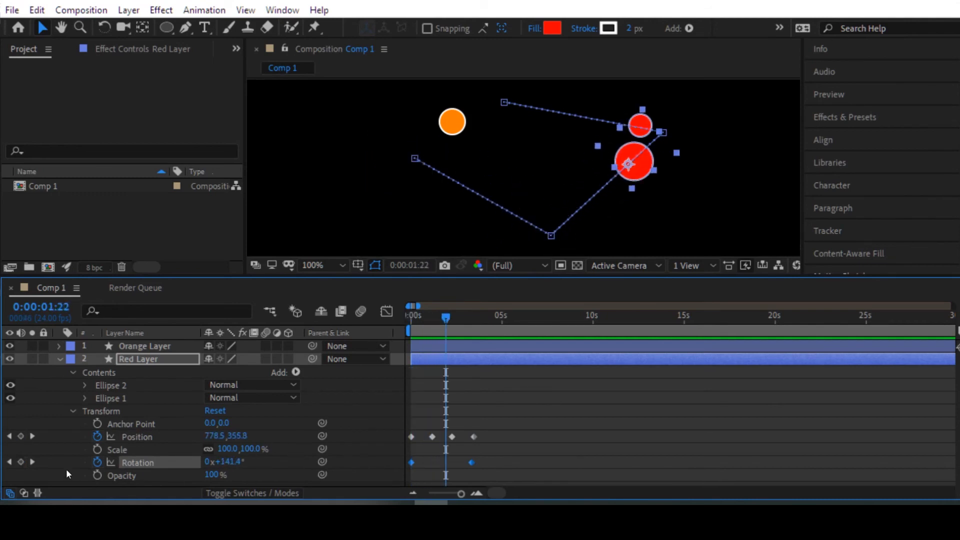
pyautogui.click(21, 463)
pyautogui.moveTo(227, 462); pyautogui.dragTo(300, 462)
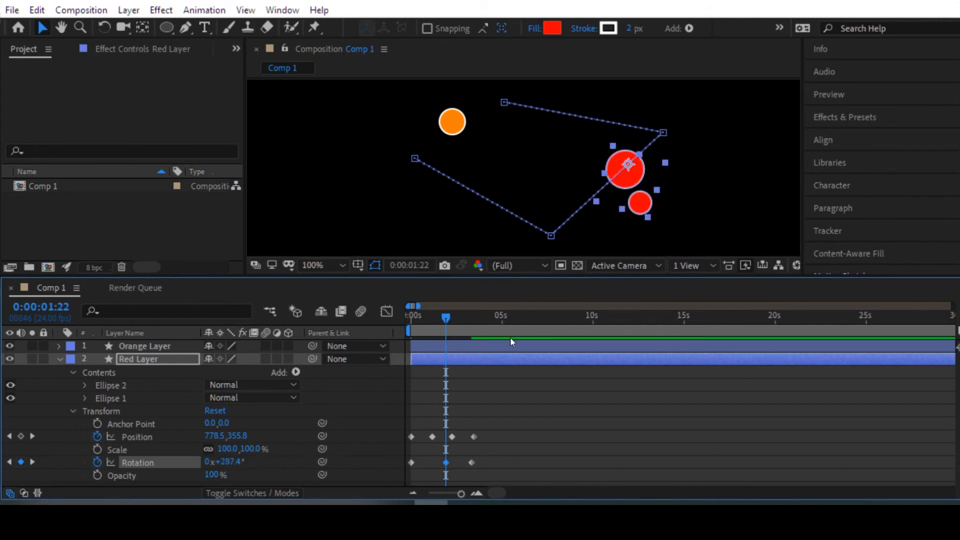
# Step: Preview Red Layer's rotation with the additional middle keyframe and return to the first frame
pyautogui.moveTo(448, 320); pyautogui.dragTo(400, 316)
pyautogui.press('space')
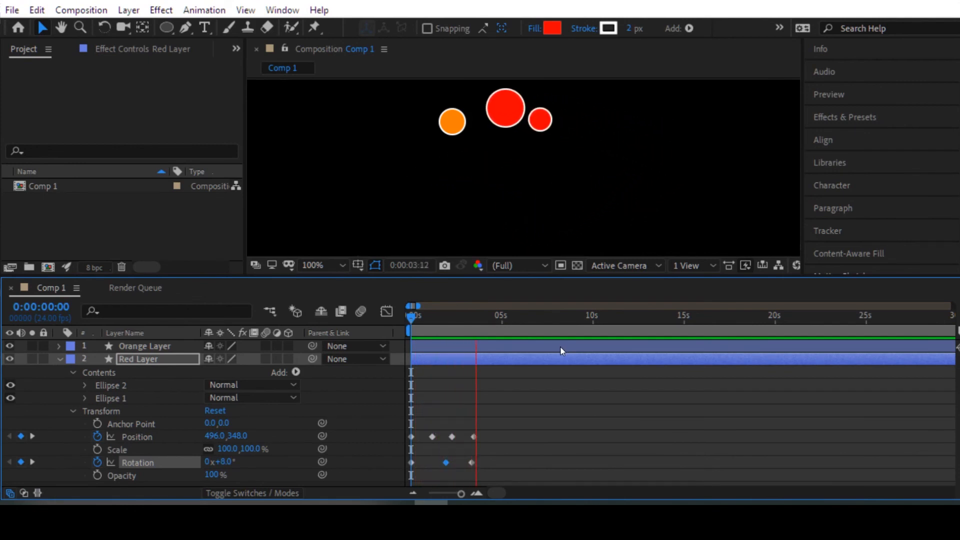
pyautogui.press('space')
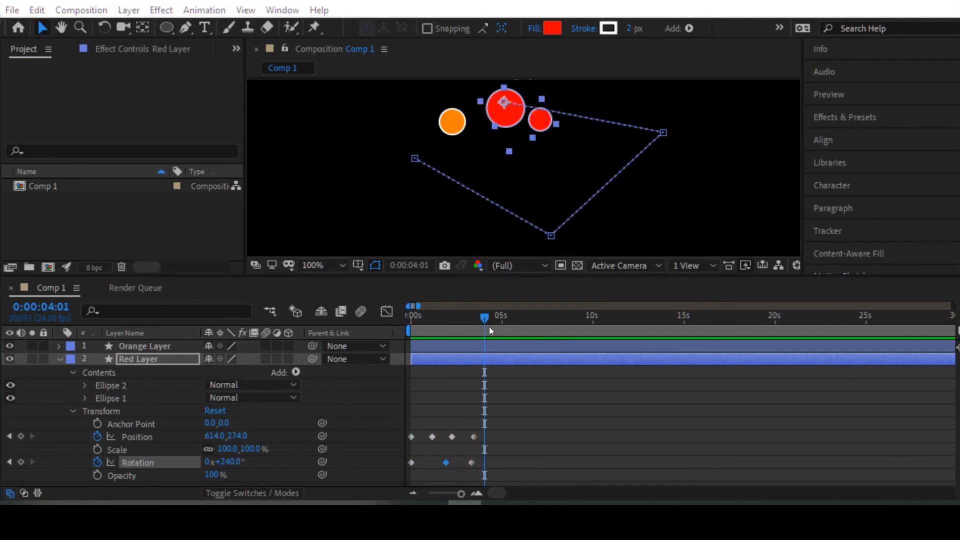
pyautogui.moveTo(489, 316); pyautogui.dragTo(400, 323)
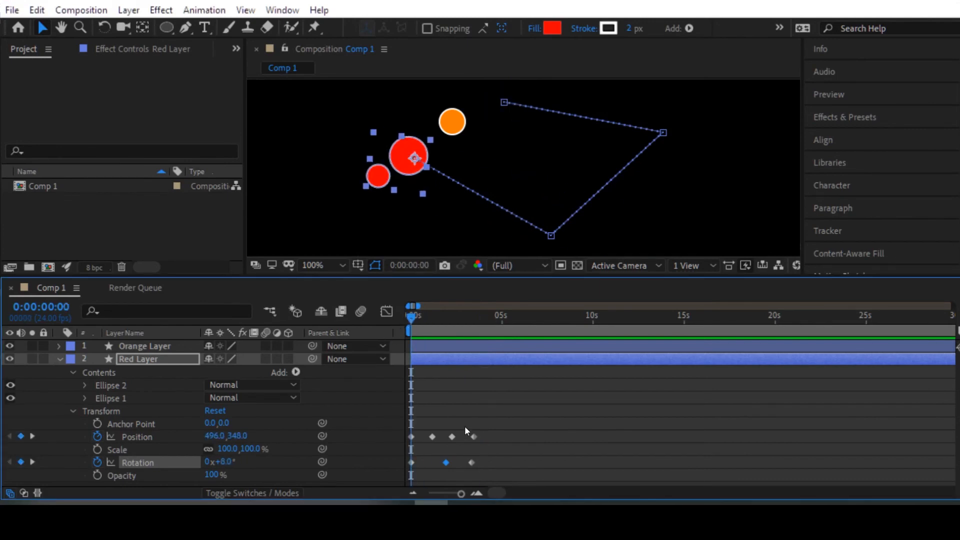
# Step: Undo the value change of the middle Rotation keyframe while keeping the keyframe at 0:00:01:22
pyautogui.hotkey('ctrl', 'z')
pyautogui.hotkey('ctrl', 'z')
pyautogui.hotkey('ctrl', 'z')
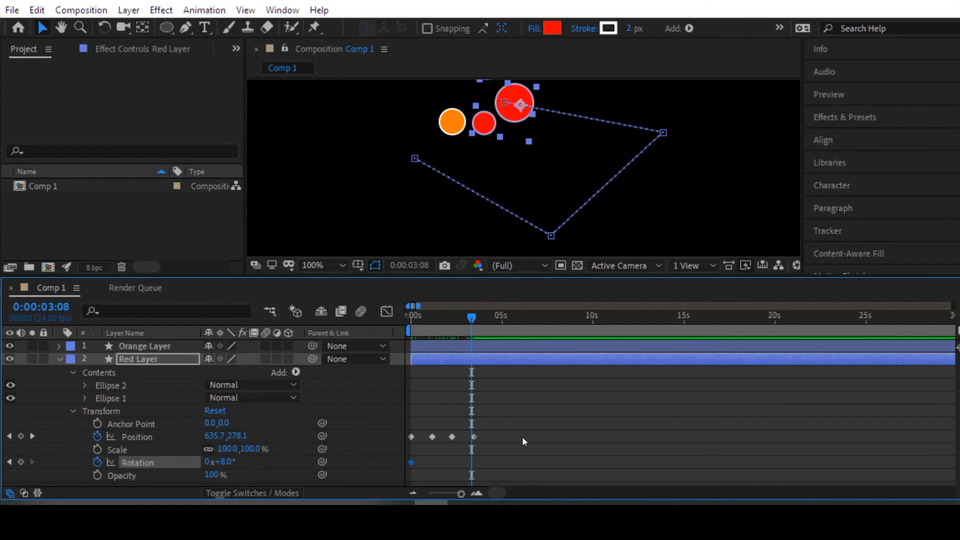
pyautogui.hotkey('ctrl', 'shift', 'z')
pyautogui.hotkey('ctrl', 'shift', 'z')
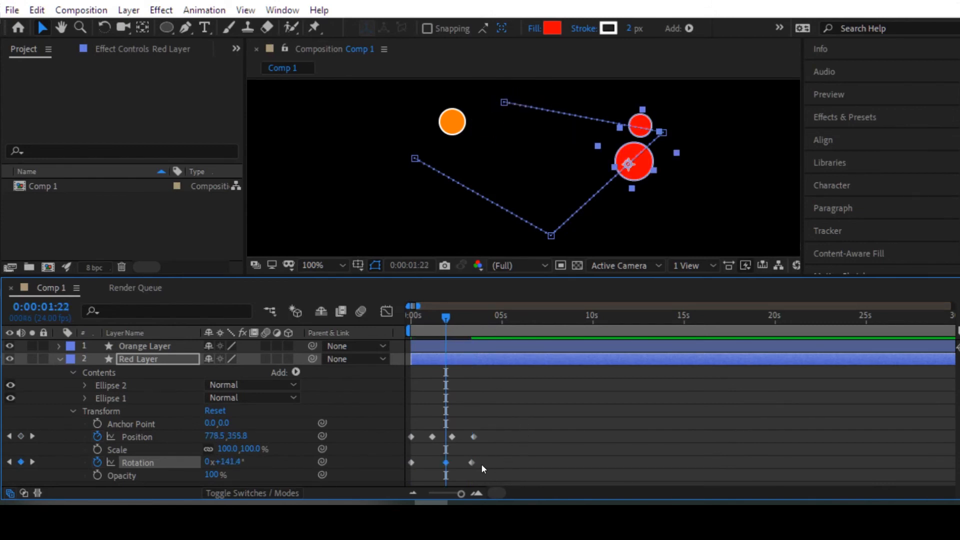
# Step: Delete Red Layer's Rotation keyframe at 0:00:01:22, followed by the two remaining Rotation keyframes
pyautogui.moveTo(456, 454); pyautogui.dragTo(440, 471)
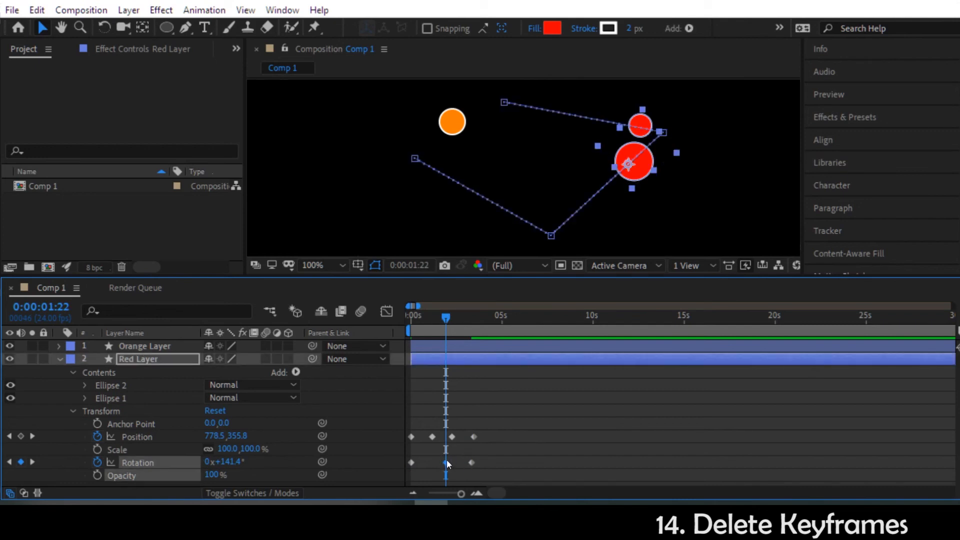
pyautogui.press('Delete')
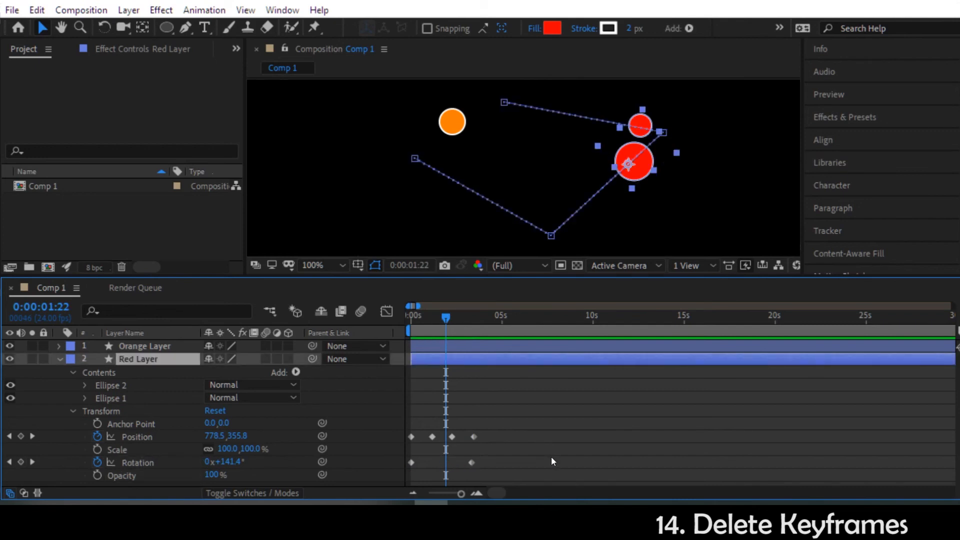
pyautogui.moveTo(547, 455); pyautogui.dragTo(382, 469)
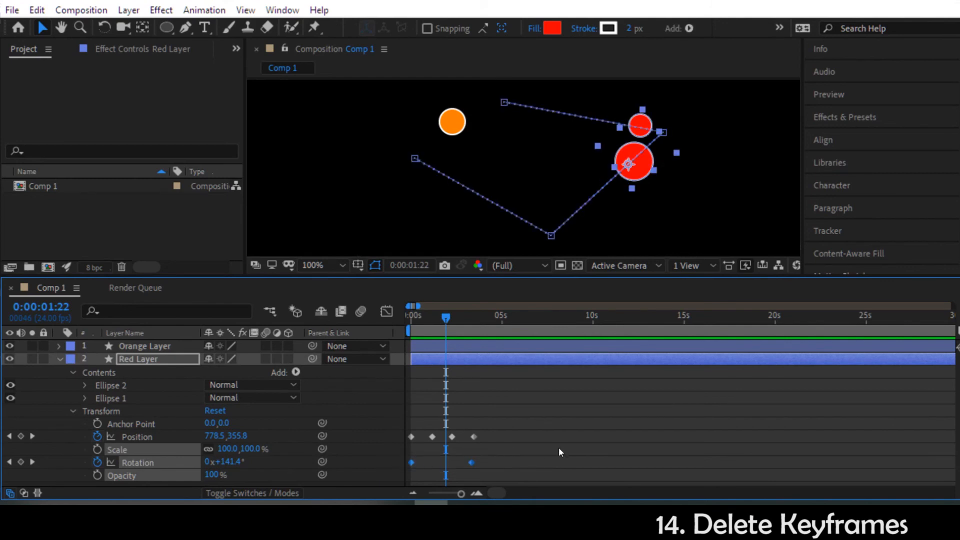
pyautogui.press('Delete')
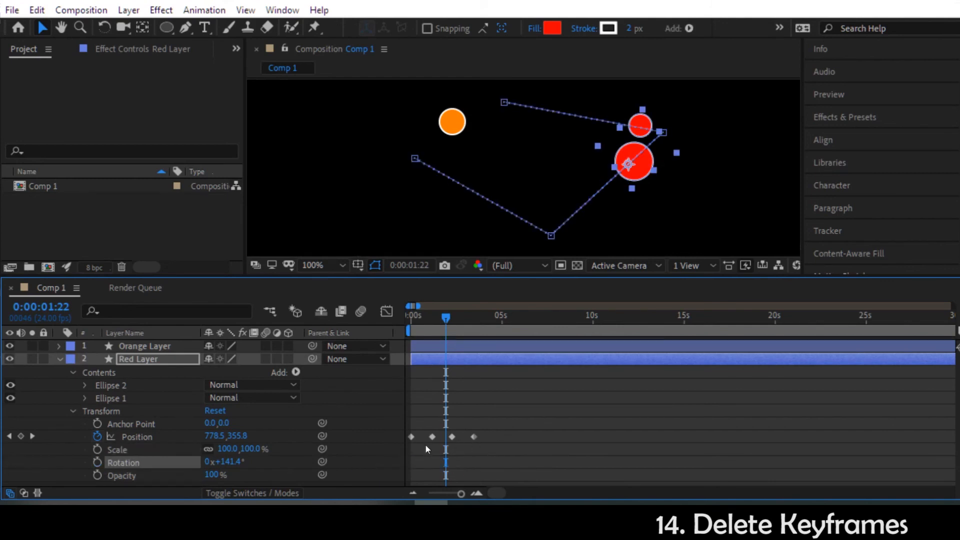
# Step: Preview Red Layer's motion from the first frame without the Rotation keyframes
pyautogui.moveTo(440, 316); pyautogui.dragTo(397, 320)
pyautogui.press('space')
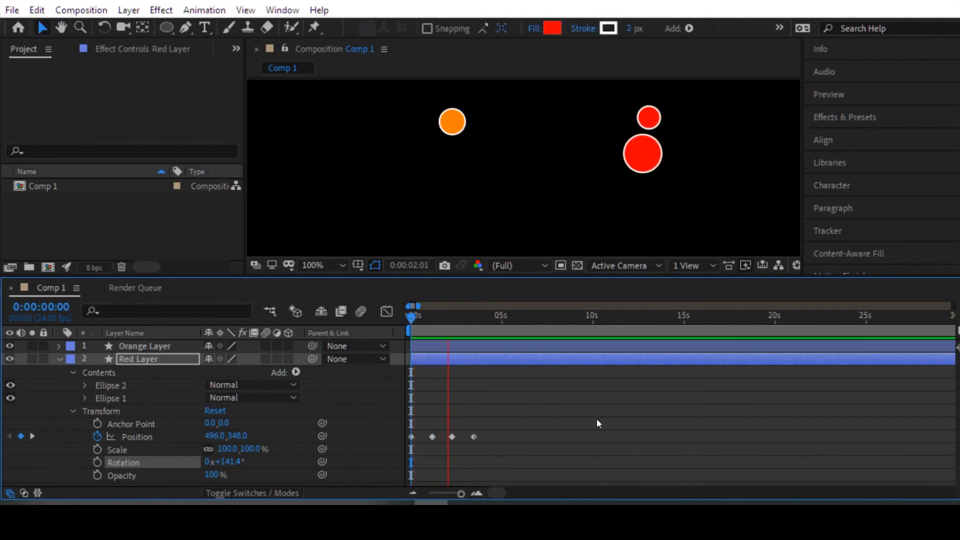
pyautogui.press('space')
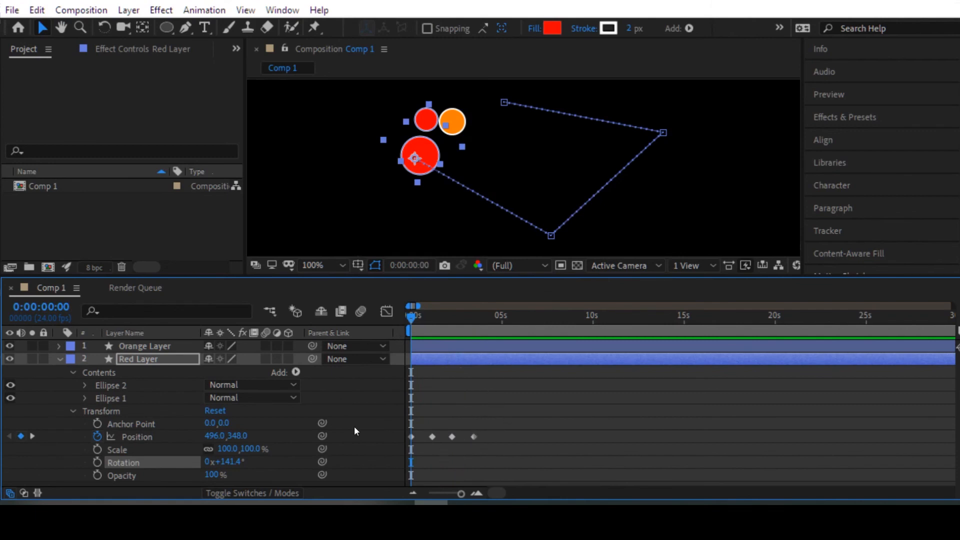
# Step: Try removing all of Red Layer's Position keyframes by disabling its animation, preview it and undo the removal
pyautogui.click(97, 437)
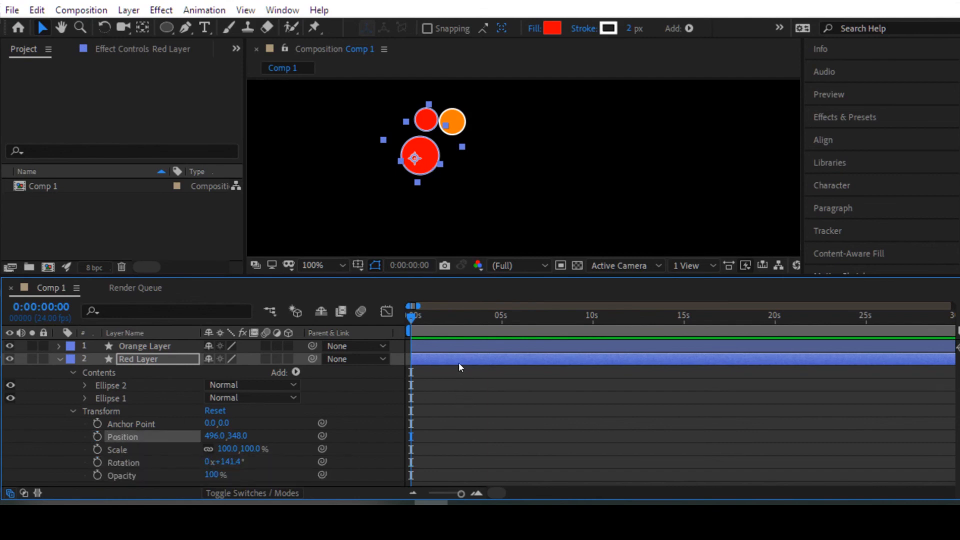
pyautogui.press('space')
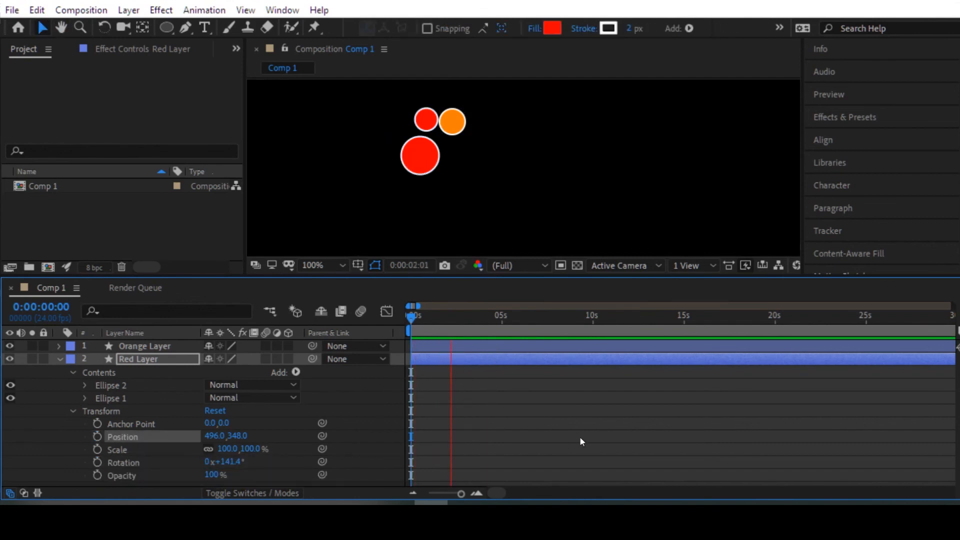
pyautogui.hotkey('ctrl', 'z')
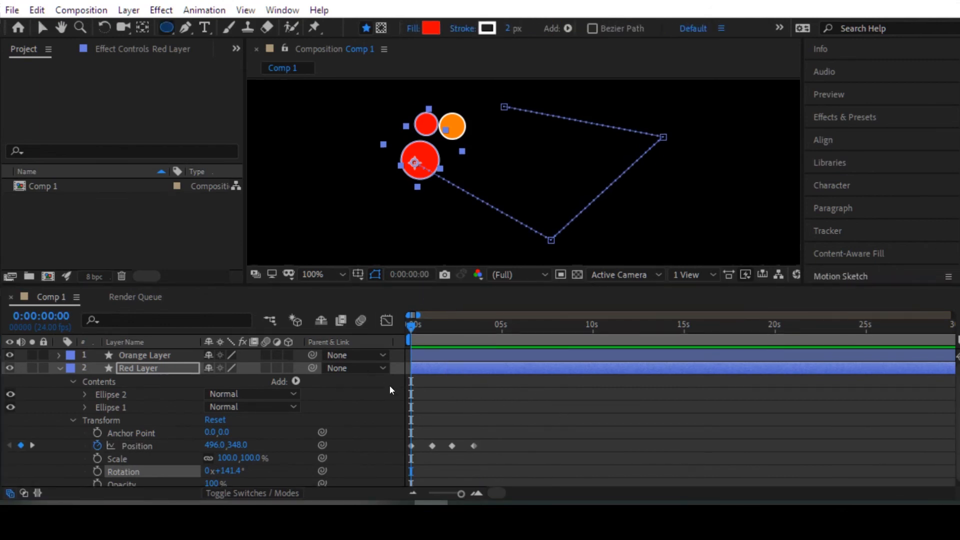
# Step: Draw a rectangle in Red Layer beside the large red circle with the Rectangle Tool and collapse the layer's properties
pyautogui.scroll(-1, 381, 412)
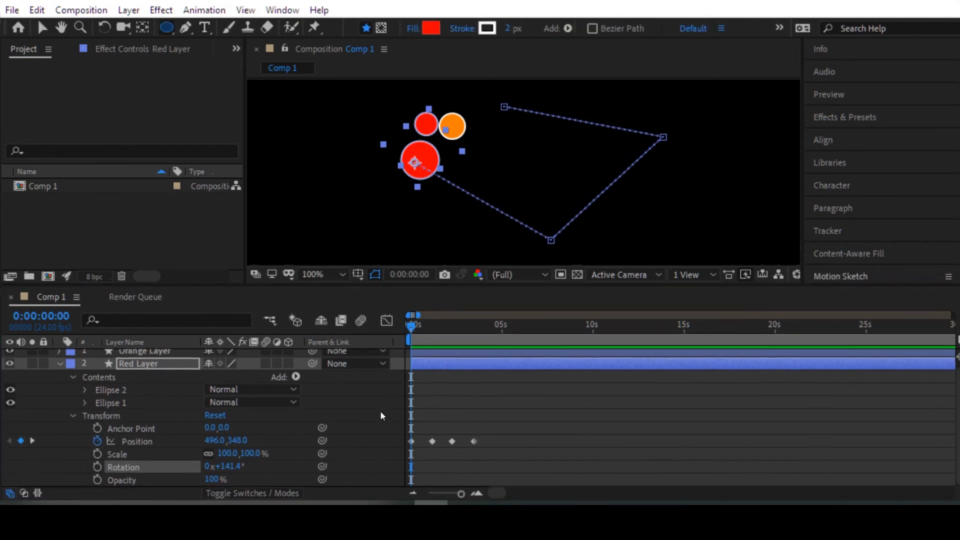
pyautogui.click(163, 29)
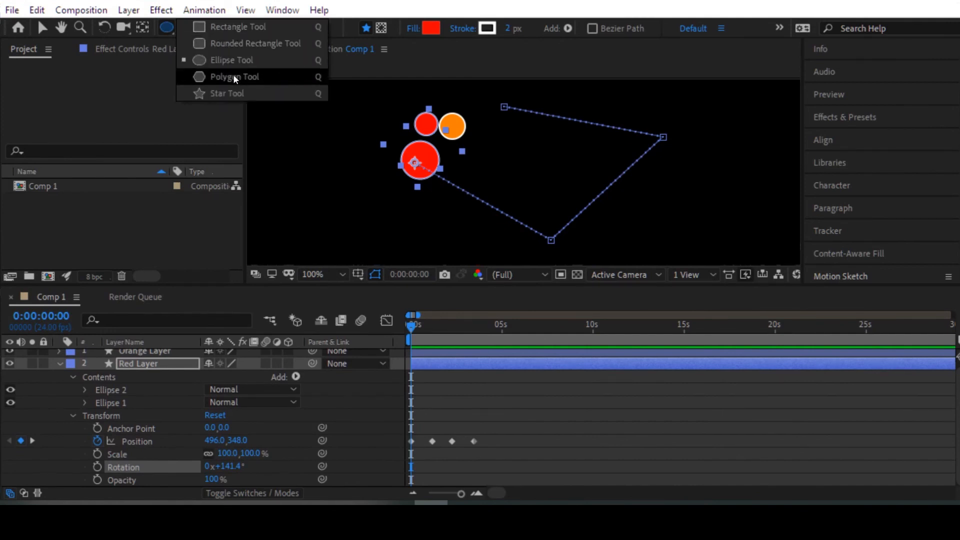
pyautogui.click(218, 28)
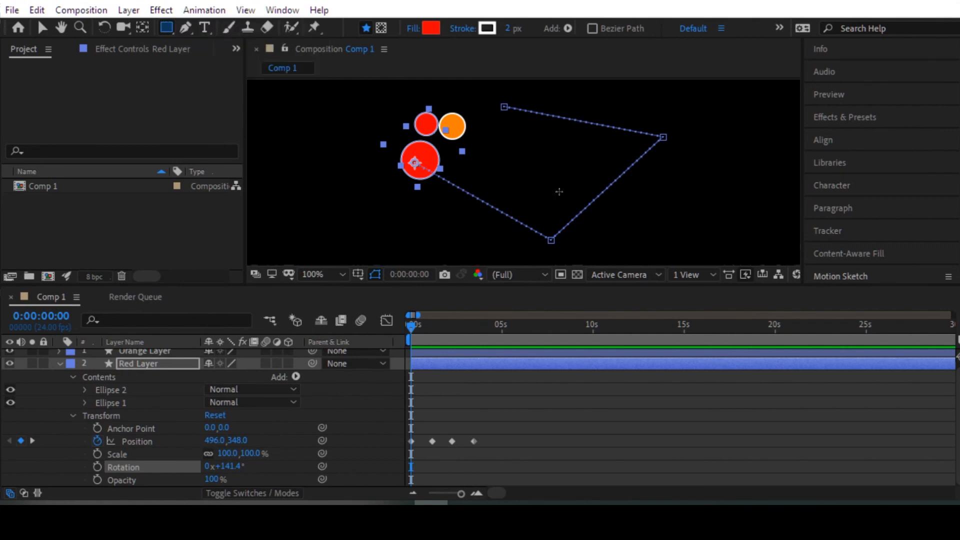
pyautogui.moveTo(344, 143)
pyautogui.mouseDown()
pyautogui.moveTo(386, 186)
pyautogui.moveTo(396, 148)
pyautogui.mouseUp()
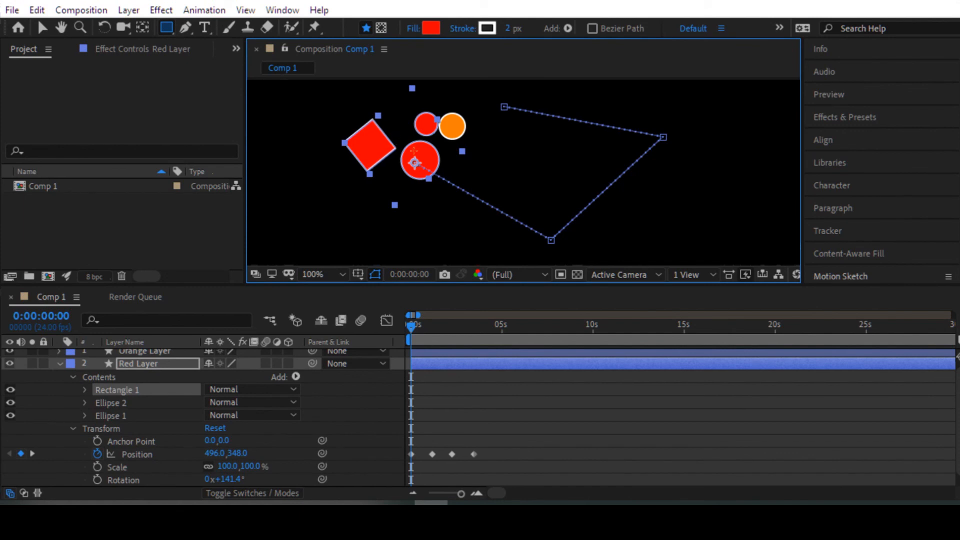
pyautogui.click(60, 363)
# Step: Draw a closed orange triangle with the Pen Tool on a new shape layer, in the empty area beyond the circles
pyautogui.click(212, 262)
pyautogui.click(185, 28)
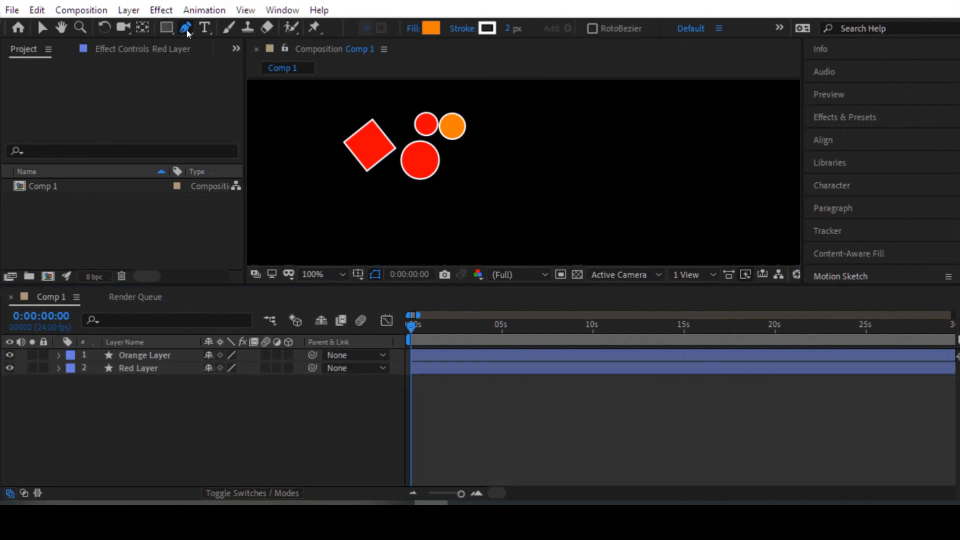
pyautogui.click(185, 31)
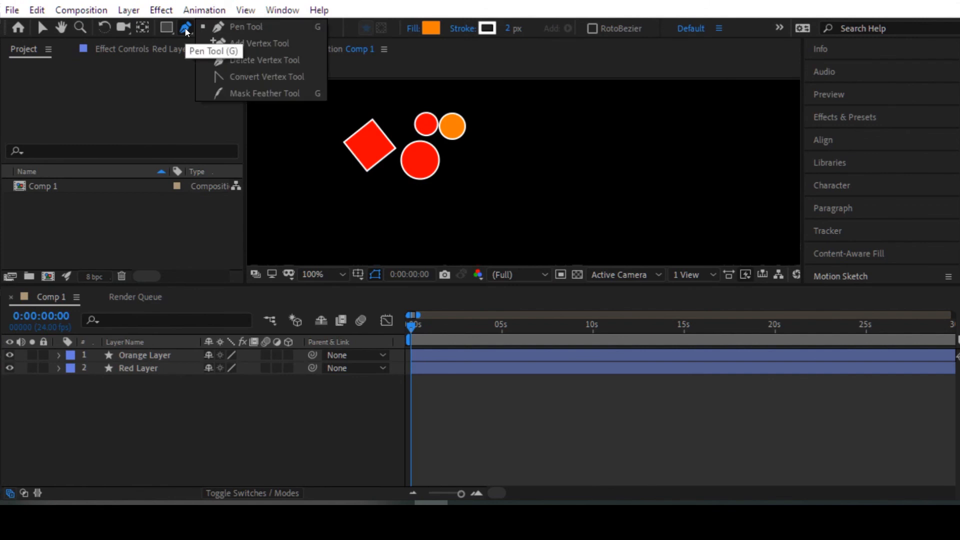
pyautogui.click(241, 29)
pyautogui.click(593, 134)
pyautogui.click(562, 175)
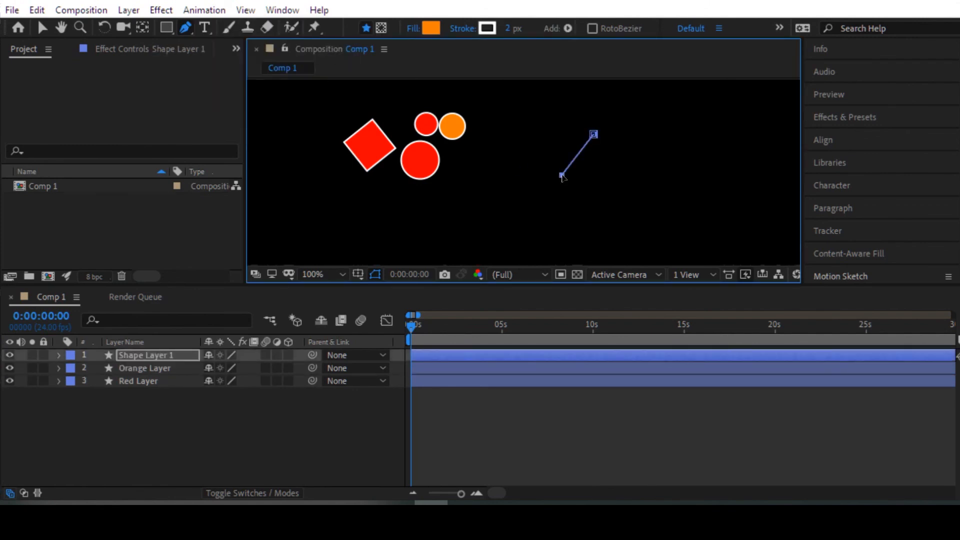
pyautogui.click(547, 125)
pyautogui.click(593, 134)
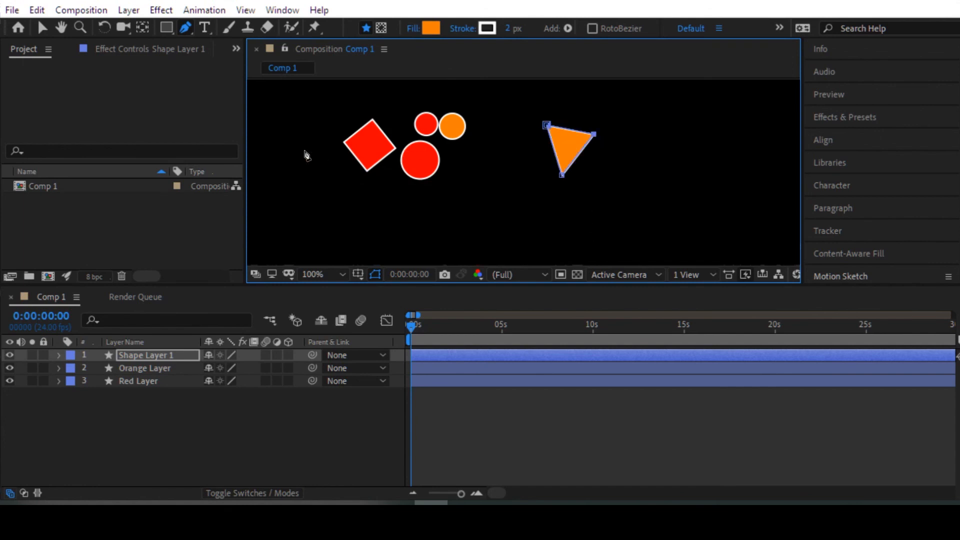
# Step: Select the triangle's Shape Layer 1 and change its fill colour to blue
pyautogui.press('v')
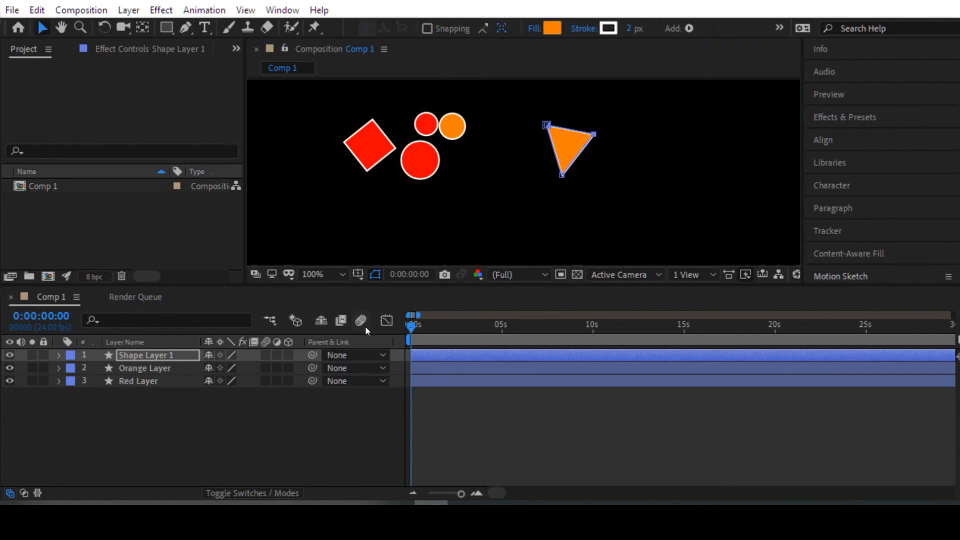
pyautogui.click(256, 438)
pyautogui.click(557, 148)
pyautogui.click(58, 355)
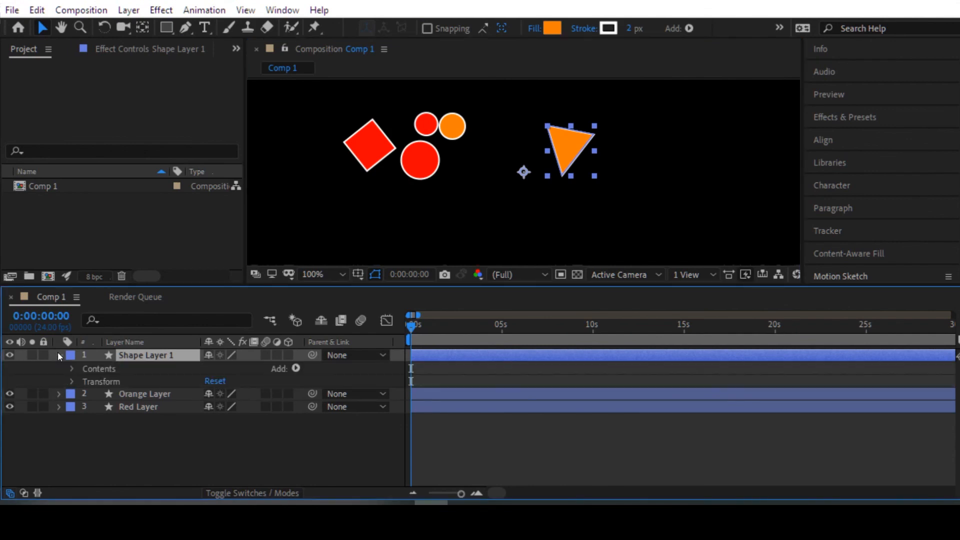
pyautogui.click(551, 27)
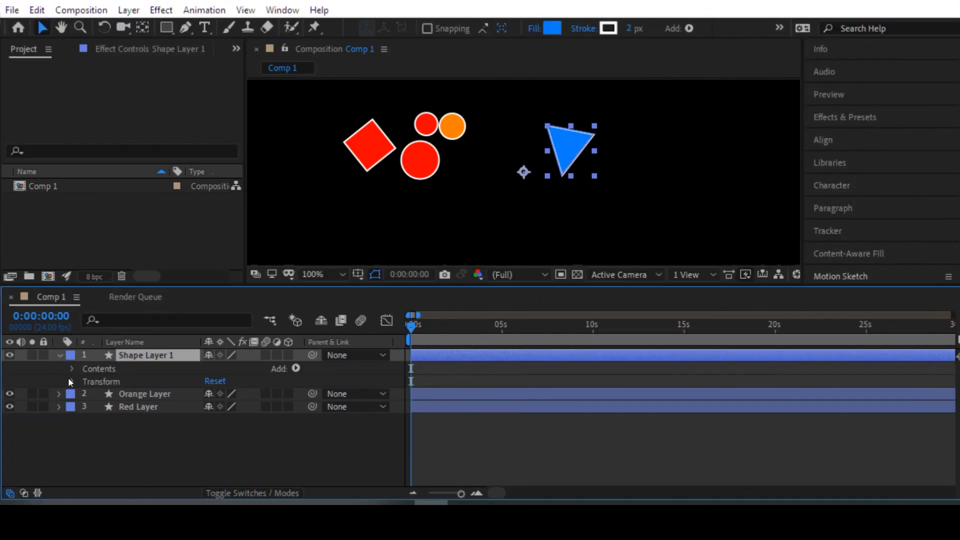
# Step: Reposition the blue triangle and keyframe its Position at 644, 338 at 0:00:00:02 and 828, 302 at 0:00:05:02
pyautogui.click(72, 382)
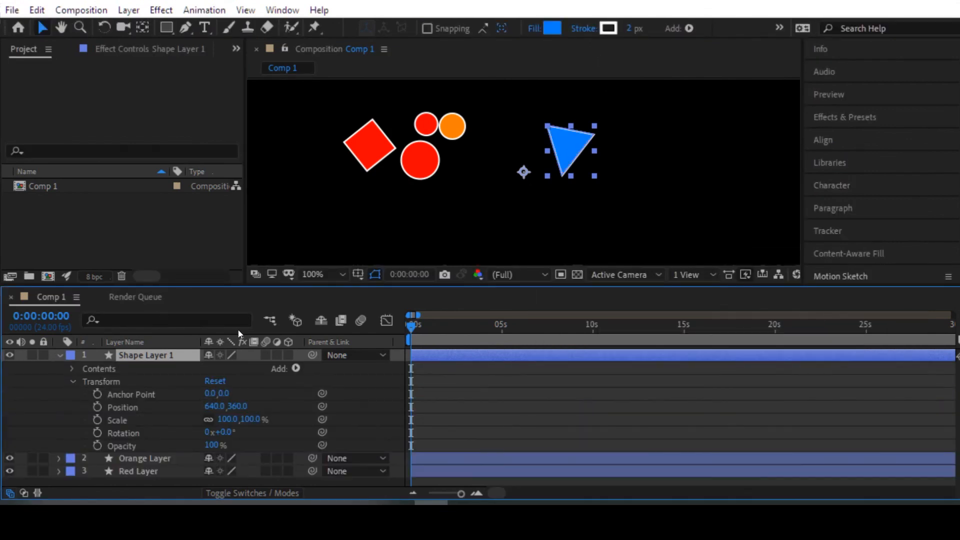
pyautogui.moveTo(567, 142)
pyautogui.mouseDown()
pyautogui.moveTo(554, 104)
pyautogui.moveTo(569, 126)
pyautogui.mouseUp()
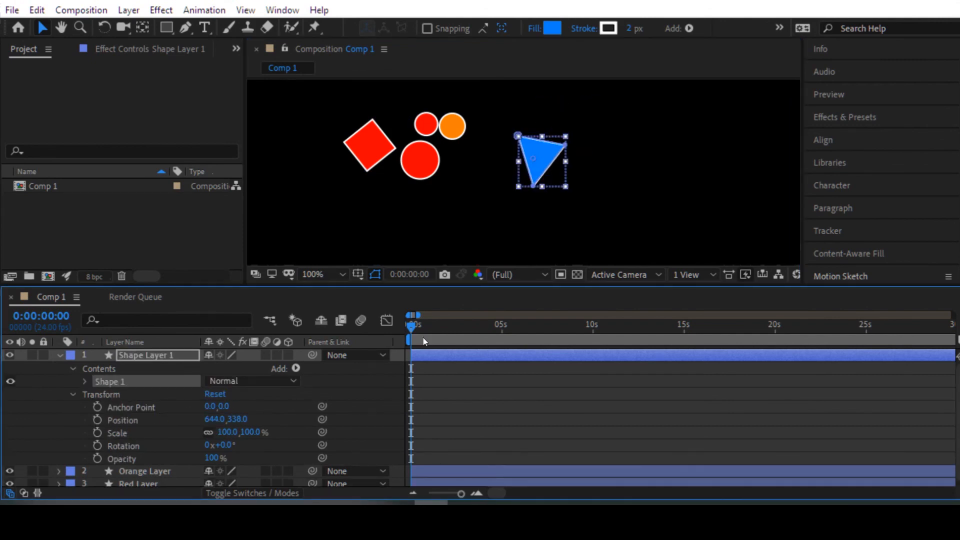
pyautogui.click(97, 419)
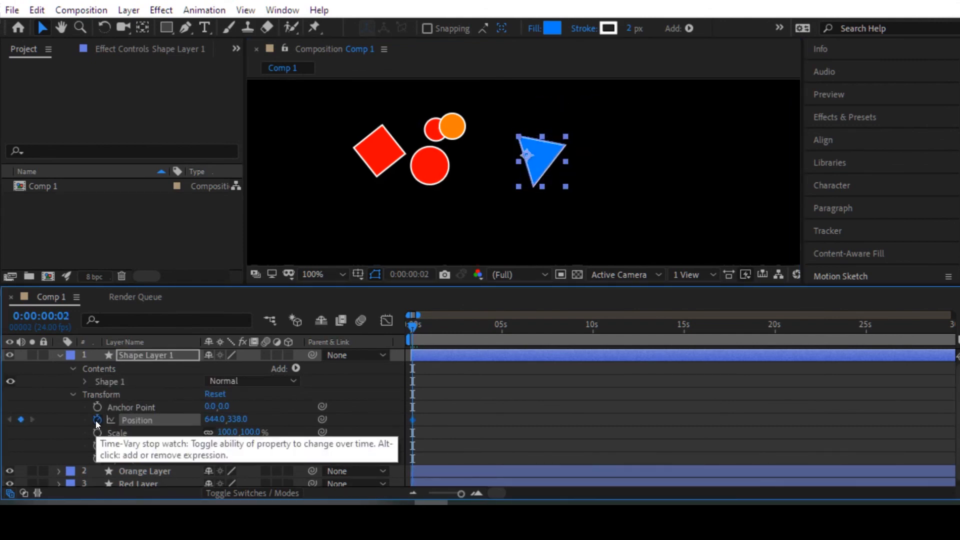
pyautogui.moveTo(418, 325); pyautogui.dragTo(502, 328)
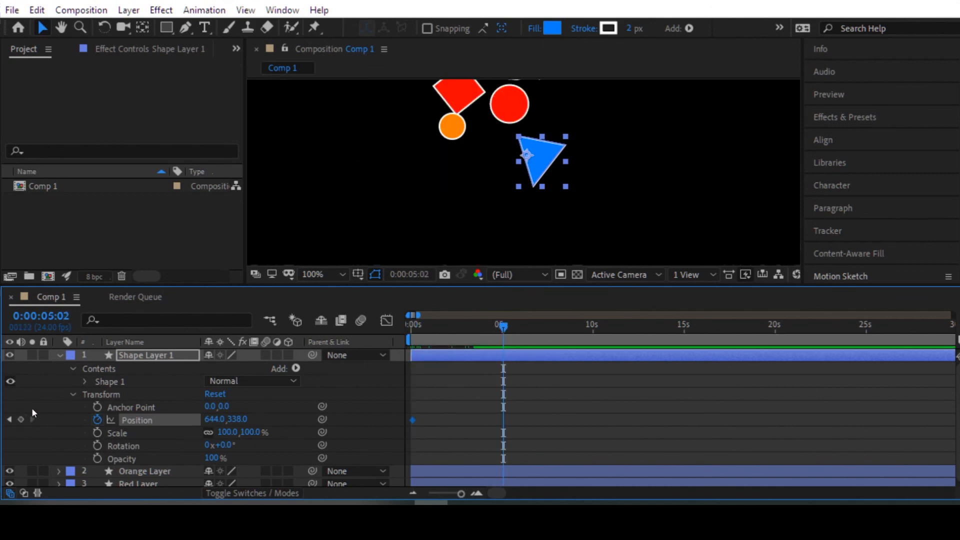
pyautogui.moveTo(533, 156); pyautogui.dragTo(672, 129)
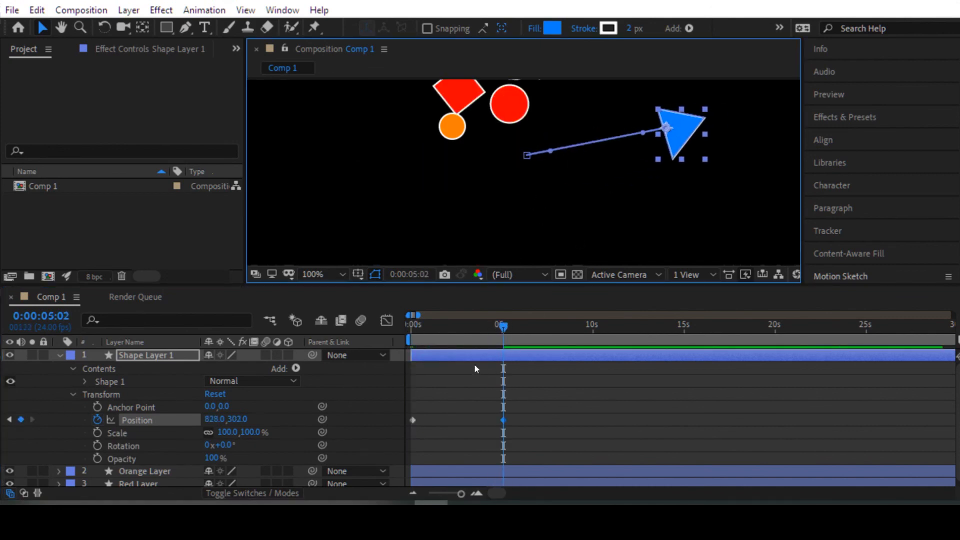
# Step: Add two intermediate Position keyframes to the triangle, a low one before 2 s and one at 740.6, 286.4 at 0:00:03:08
pyautogui.moveTo(502, 328); pyautogui.dragTo(441, 328)
pyautogui.moveTo(585, 151); pyautogui.dragTo(604, 218)
pyautogui.moveTo(490, 325); pyautogui.dragTo(471, 327)
pyautogui.moveTo(635, 173); pyautogui.dragTo(610, 112)
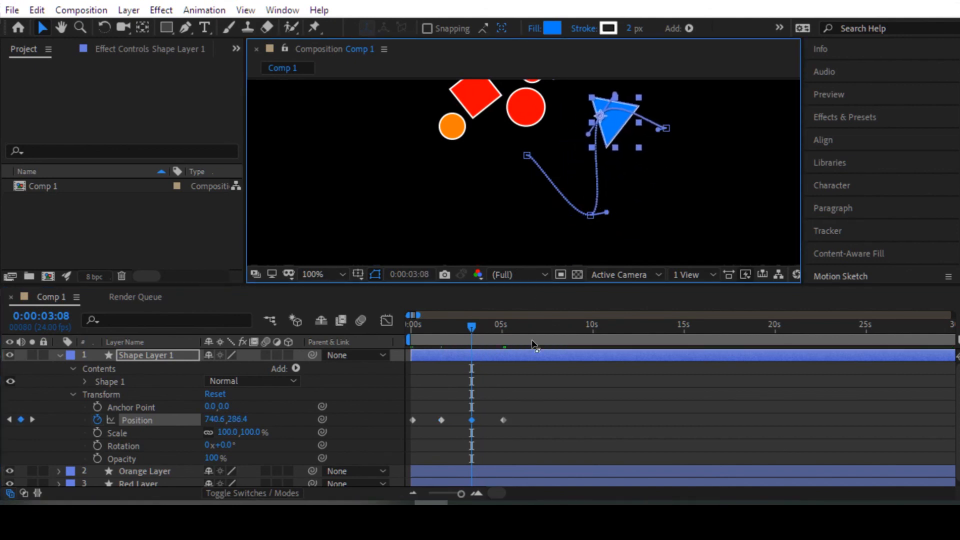
# Step: Move the motion path's end point at the triangle's last Position keyframe to the far side of the orange circle
pyautogui.click(32, 420)
pyautogui.moveTo(665, 128); pyautogui.dragTo(388, 135)
pyautogui.moveTo(500, 326)
pyautogui.mouseDown()
pyautogui.moveTo(440, 327)
pyautogui.moveTo(490, 328)
pyautogui.mouseUp()
# Step: Preview the triangle's motion from the first frame and stop the playback
pyautogui.press('Home')
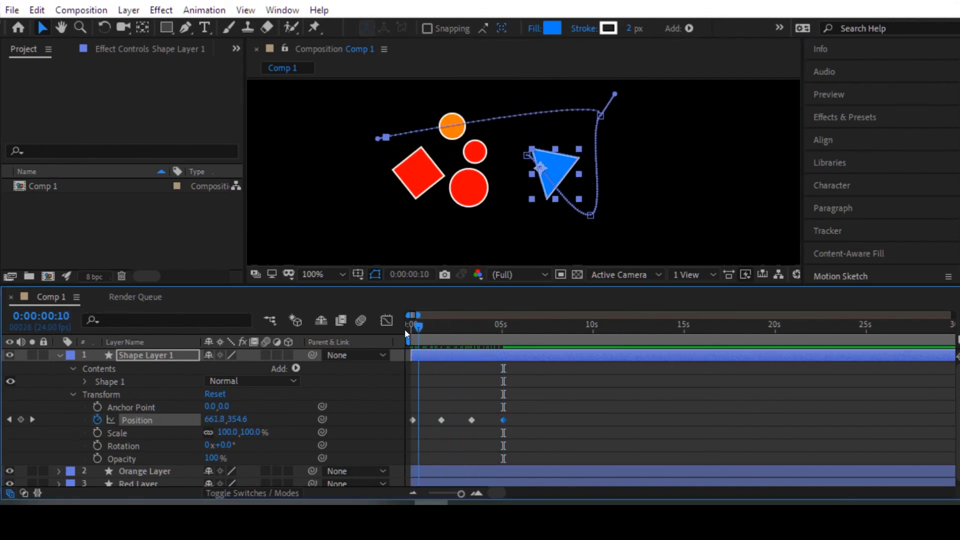
pyautogui.press('space')
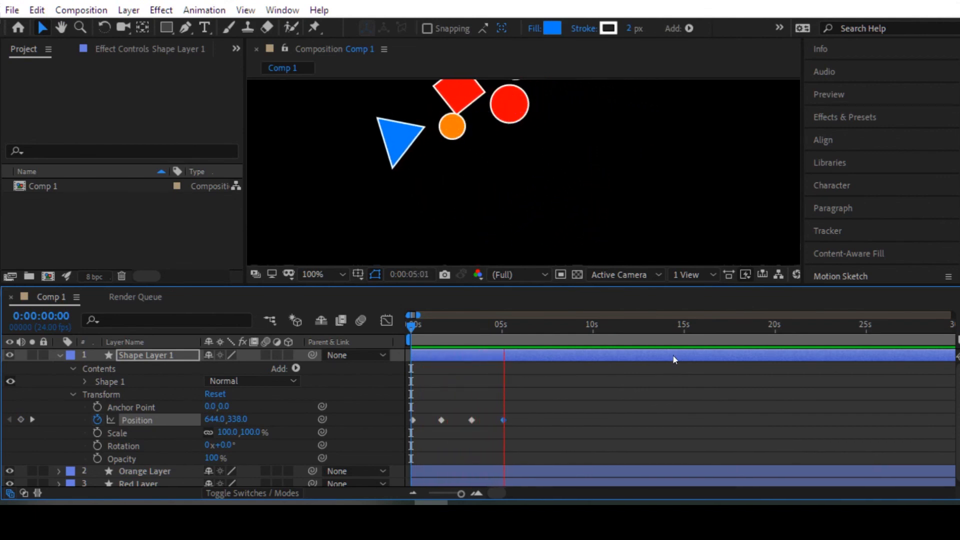
pyautogui.press('space')
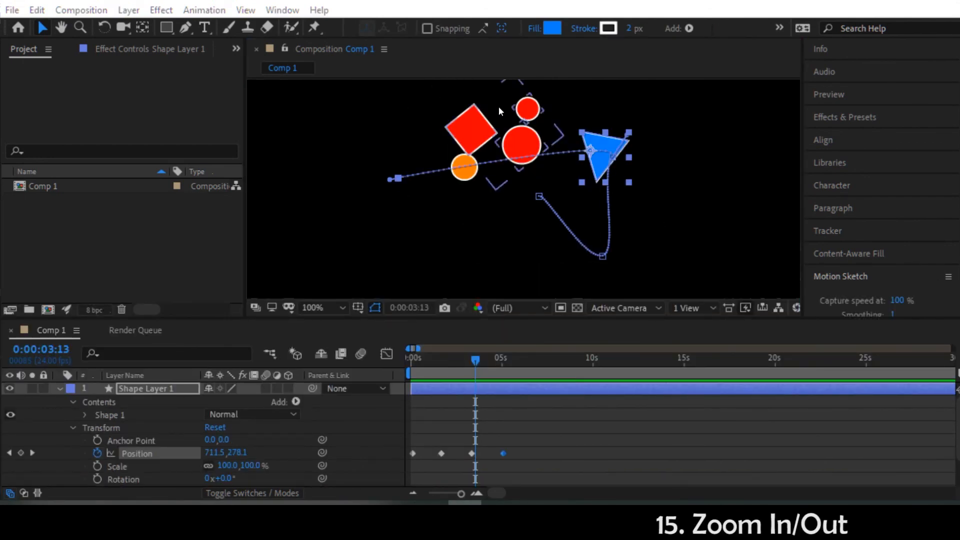
# Step: Set the composition view's magnification to 50%, followed by zooming out to 25% and repeatedly in and out
pyautogui.click(341, 306)
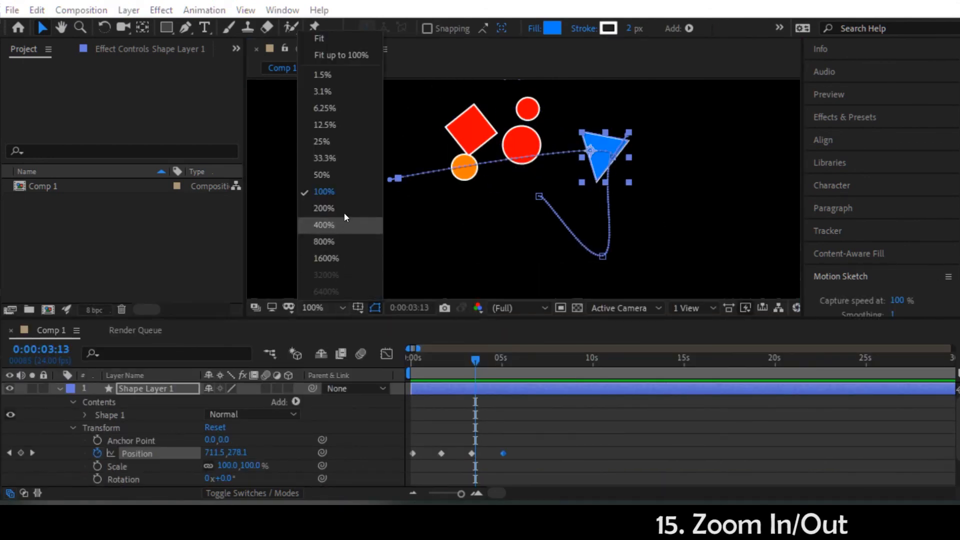
pyautogui.click(337, 176)
pyautogui.press(',')
pyautogui.press('.')
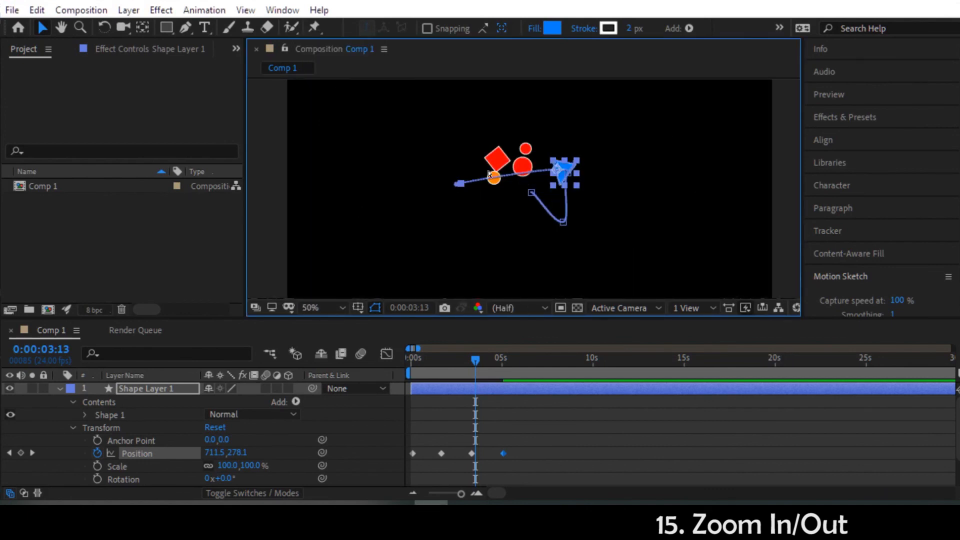
pyautogui.press(',')
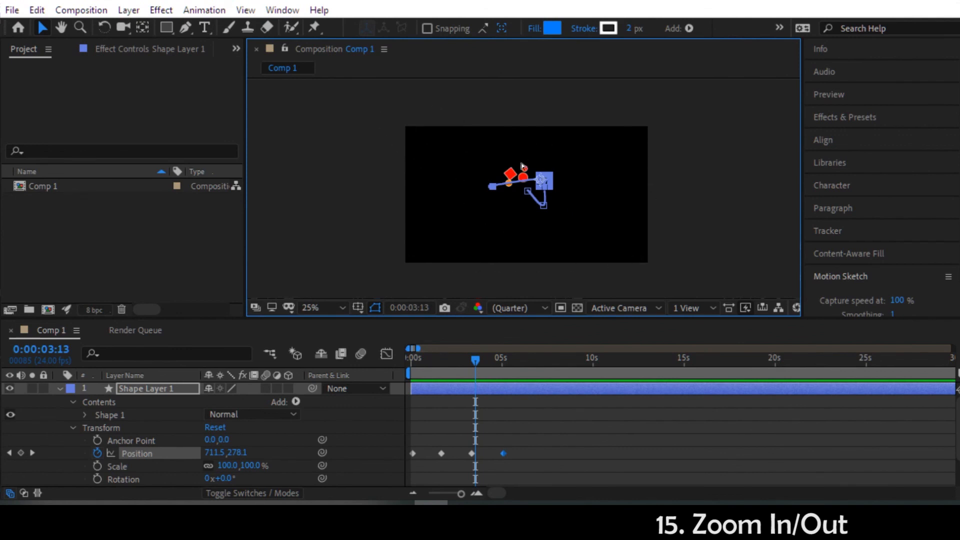
pyautogui.press('.')
pyautogui.press('.')
pyautogui.press(',')
pyautogui.press(',')
pyautogui.press('.')
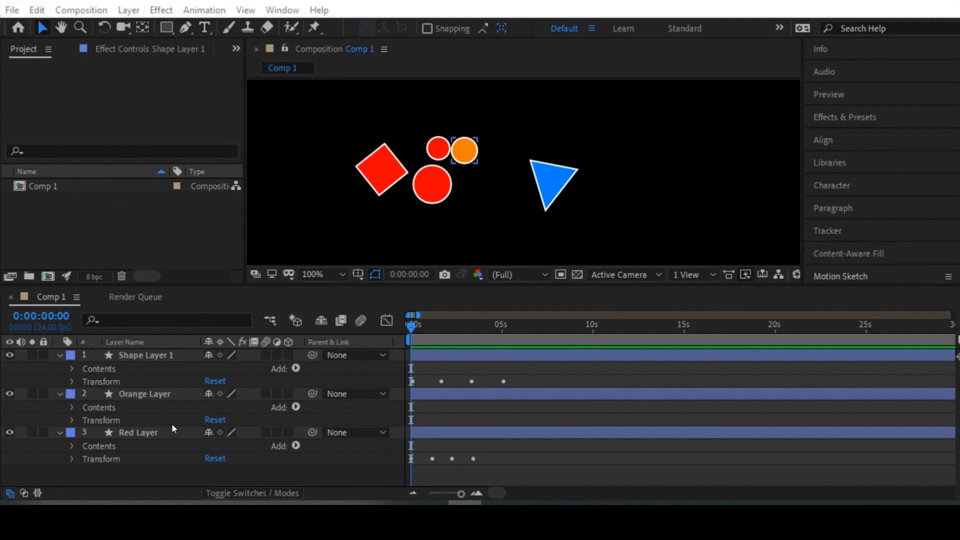
pyautogui.click(335, 100)
pyautogui.click(95, 111)
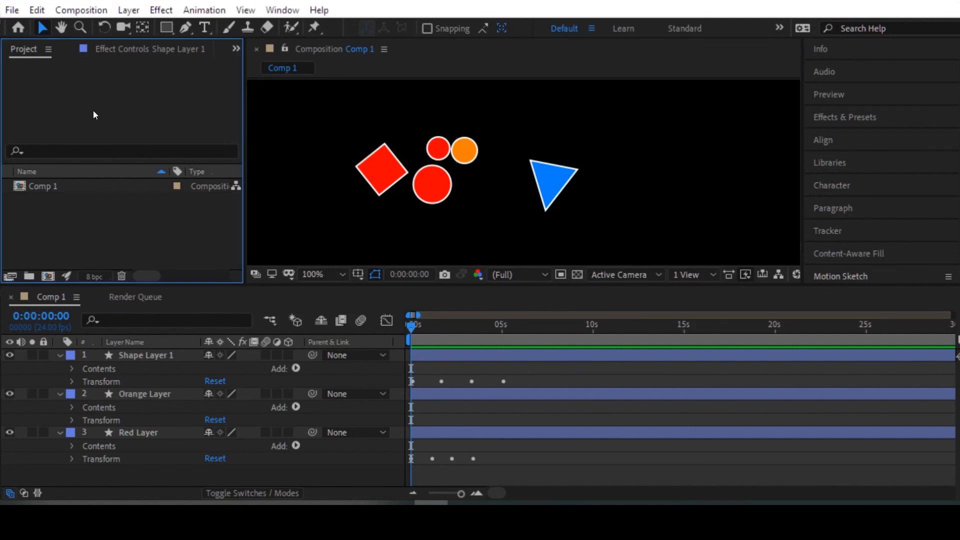